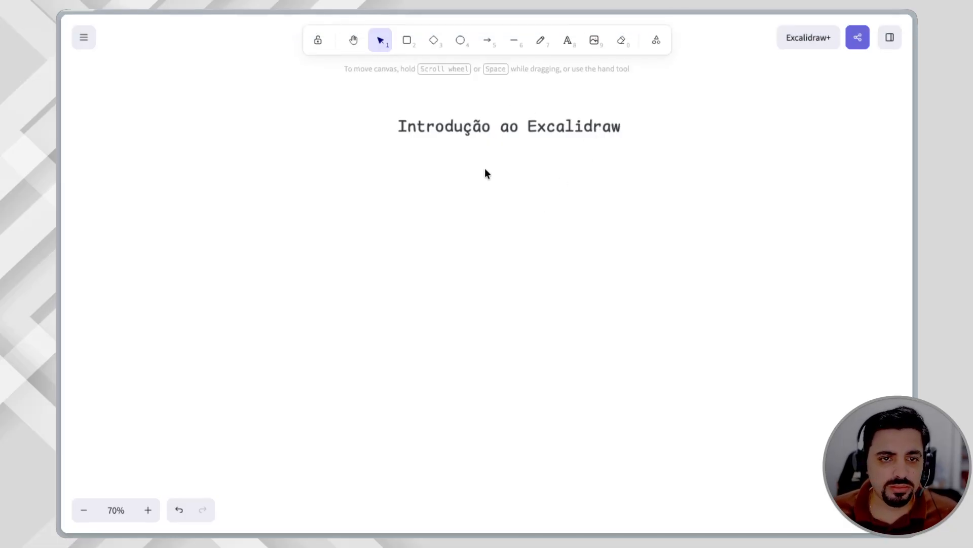
pyautogui.moveTo(514, 171); pyautogui.dragTo(498, 184)
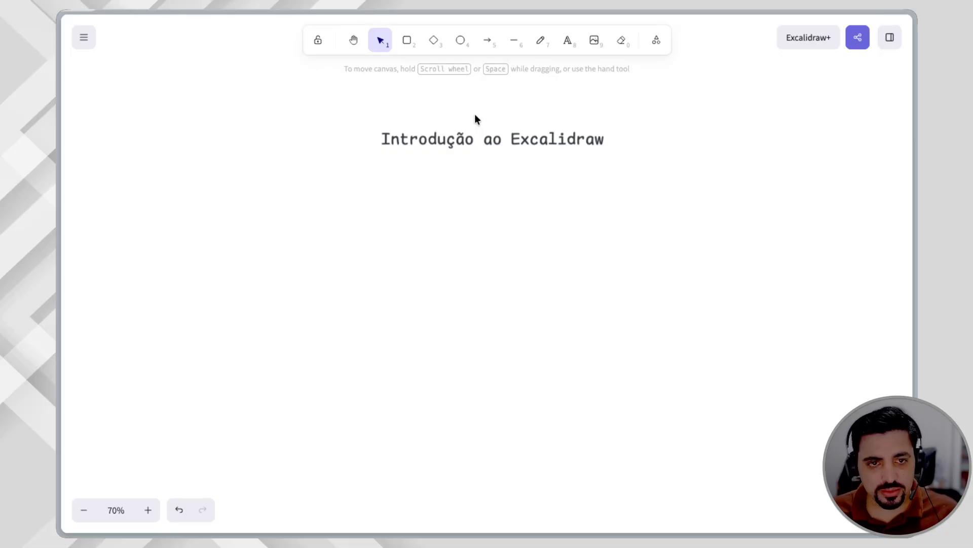
pyautogui.press('3')
pyautogui.press('4')
pyautogui.press('5')
pyautogui.press('6')
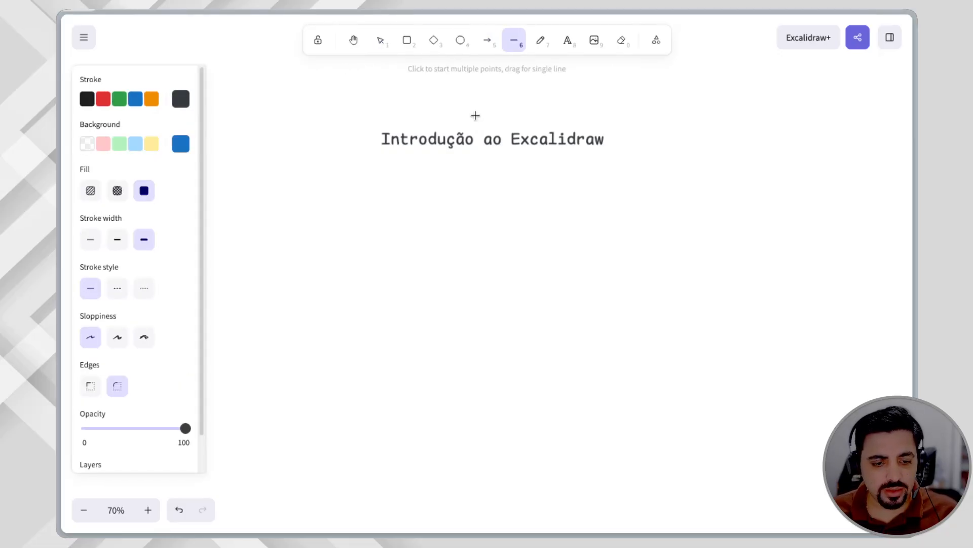
pyautogui.press('4')
# Set the stroke colour for new shapes to white, after trying brown, dark grey, purple and a lighter purple shade.
pyautogui.press('3')
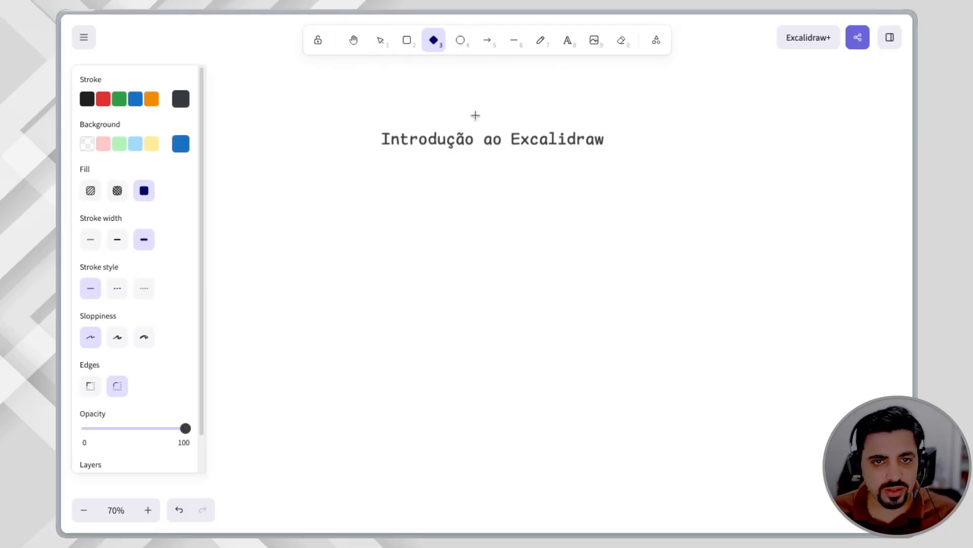
pyautogui.click(181, 100)
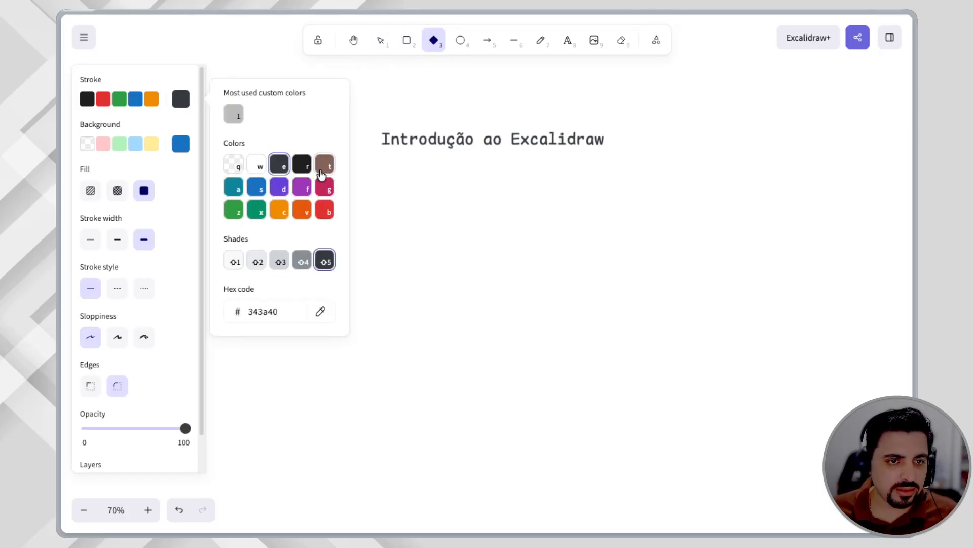
pyautogui.press('t')
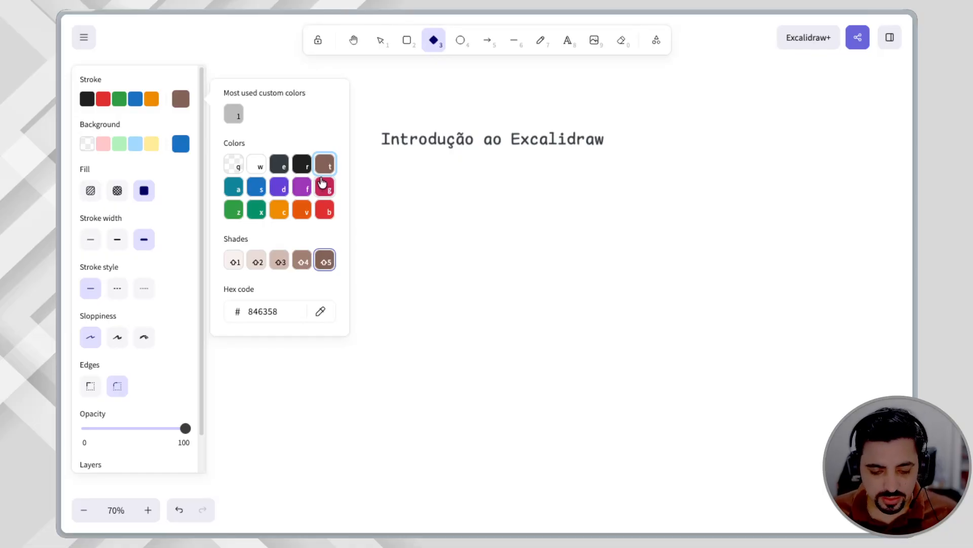
pyautogui.press('e')
pyautogui.press('f')
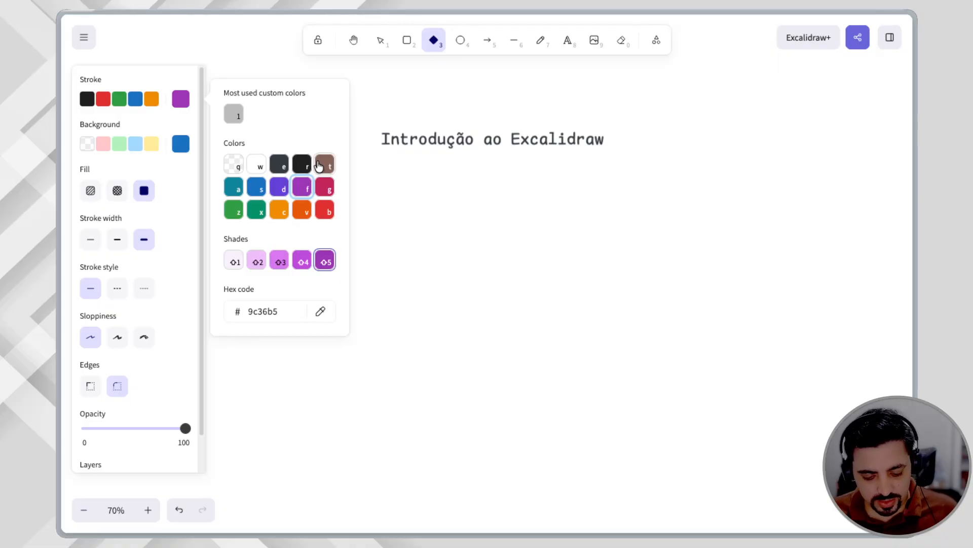
pyautogui.hotkey('shift', '3')
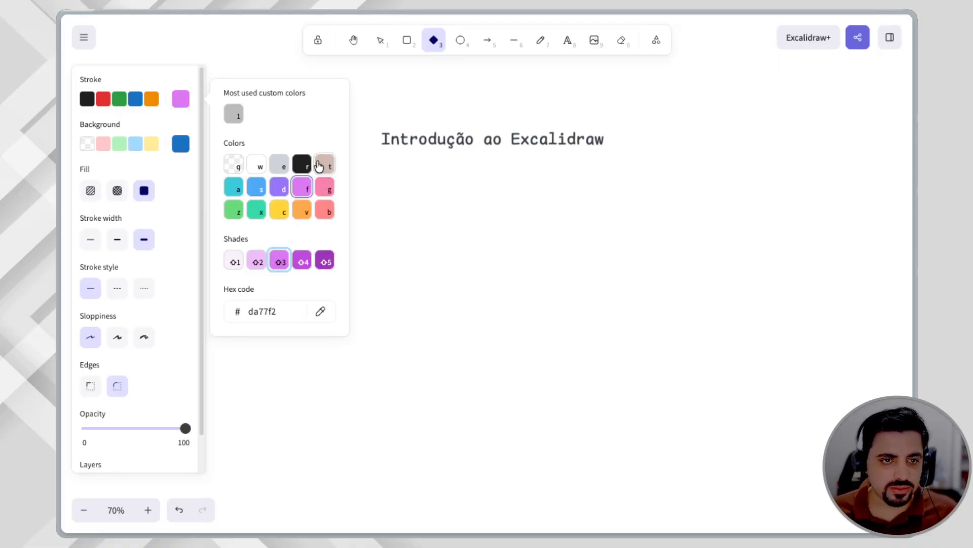
pyautogui.click(301, 161)
pyautogui.click(258, 161)
pyautogui.press('Escape')
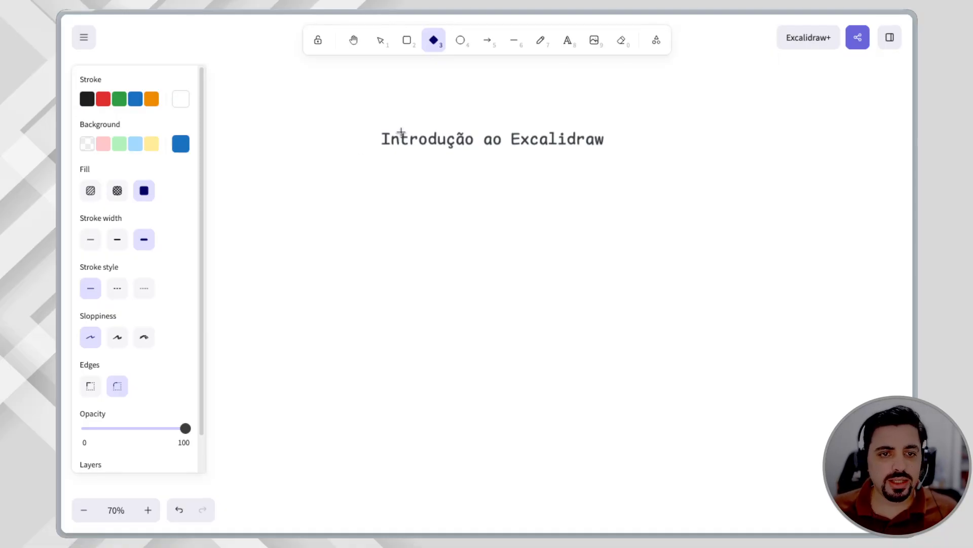
pyautogui.press('Escape')
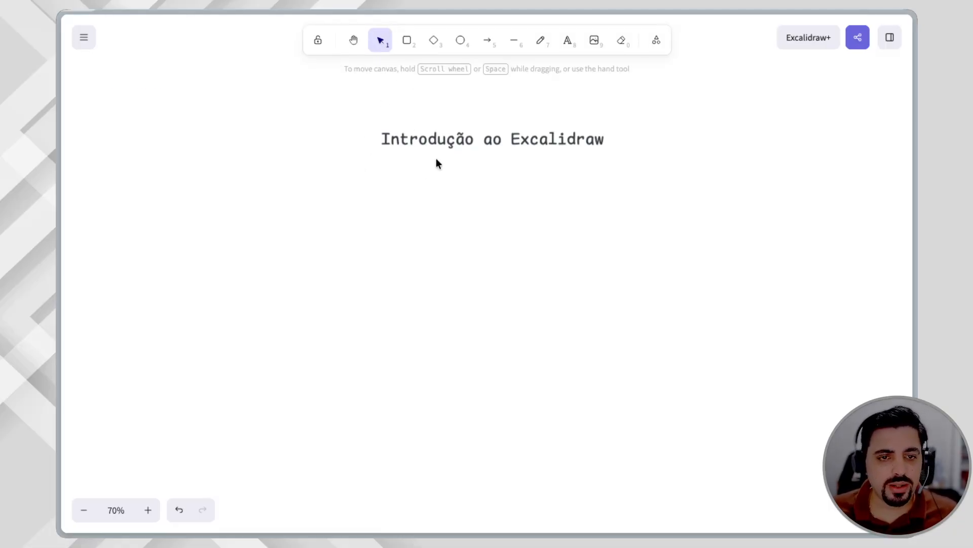
# Draw a blue-filled rounded square below the title's start, then adjust the positions of the square and the title.
pyautogui.moveTo(446, 138); pyautogui.dragTo(482, 103)
pyautogui.press('r')
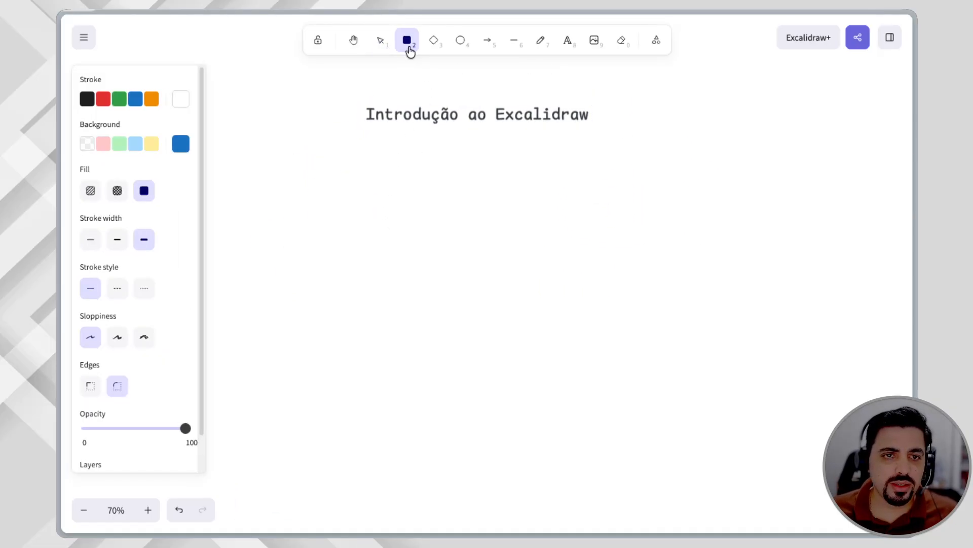
pyautogui.moveTo(310, 194); pyautogui.dragTo(433, 318)
pyautogui.click(491, 298)
pyautogui.moveTo(350, 226)
pyautogui.mouseDown()
pyautogui.moveTo(314, 230)
pyautogui.moveTo(369, 231)
pyautogui.moveTo(320, 218)
pyautogui.mouseUp()
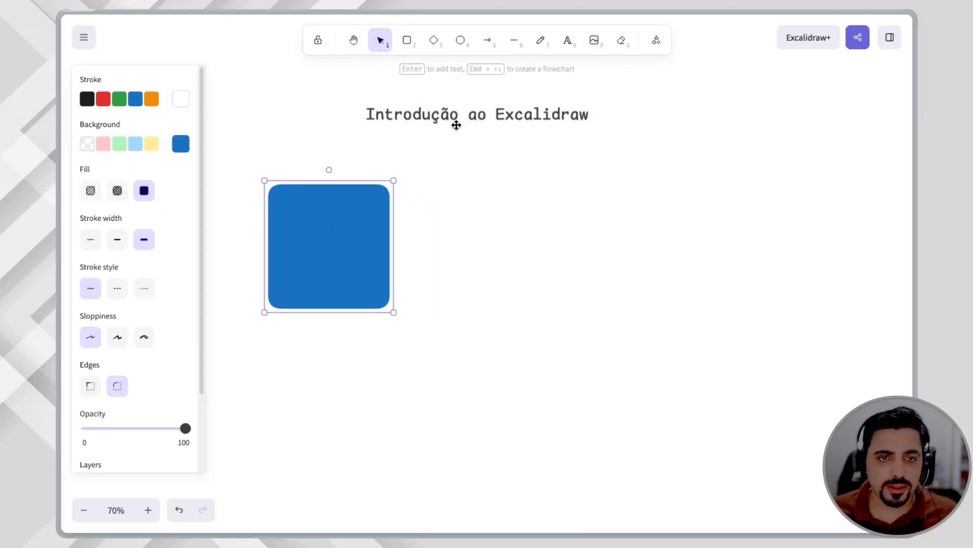
pyautogui.moveTo(457, 124); pyautogui.dragTo(473, 134)
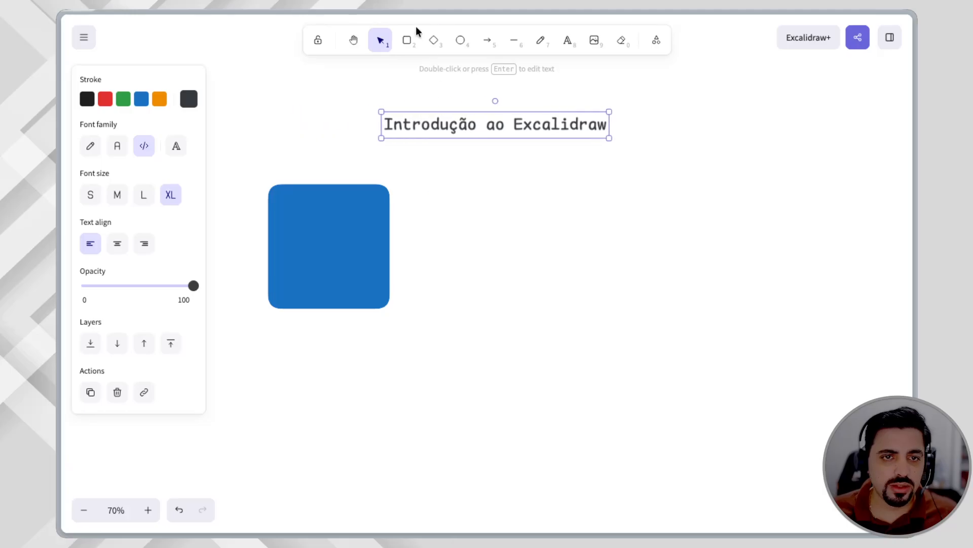
# Draw a tall blue diamond and place it beside the square, below the title.
pyautogui.press('3')
pyautogui.moveTo(485, 208)
pyautogui.mouseDown()
pyautogui.moveTo(537, 352)
pyautogui.moveTo(595, 376)
pyautogui.mouseUp()
pyautogui.moveTo(525, 265)
pyautogui.mouseDown()
pyautogui.moveTo(461, 213)
pyautogui.moveTo(469, 233)
pyautogui.mouseUp()
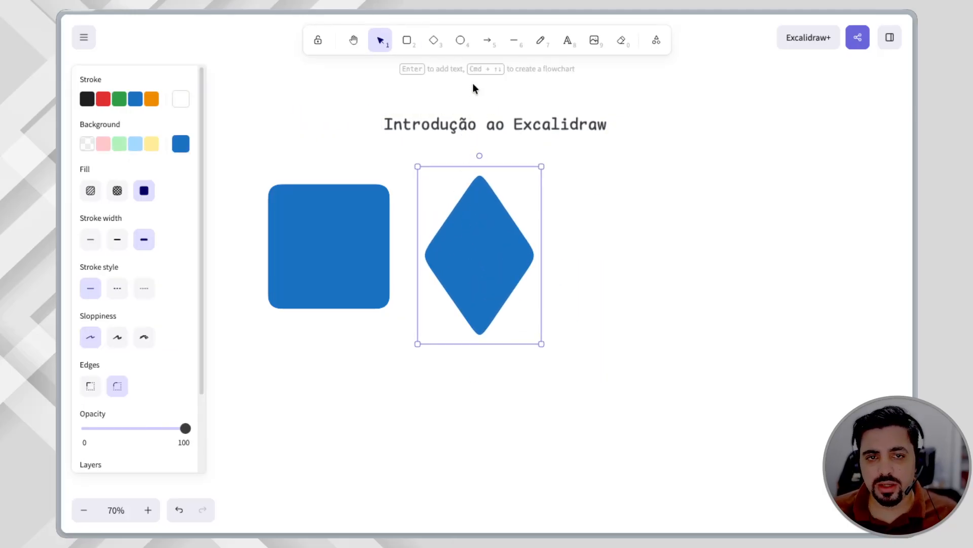
# Draw a second, smaller diamond beside the large one and space the two diamonds apart at similar height.
pyautogui.click(440, 42)
pyautogui.moveTo(581, 179); pyautogui.dragTo(644, 278)
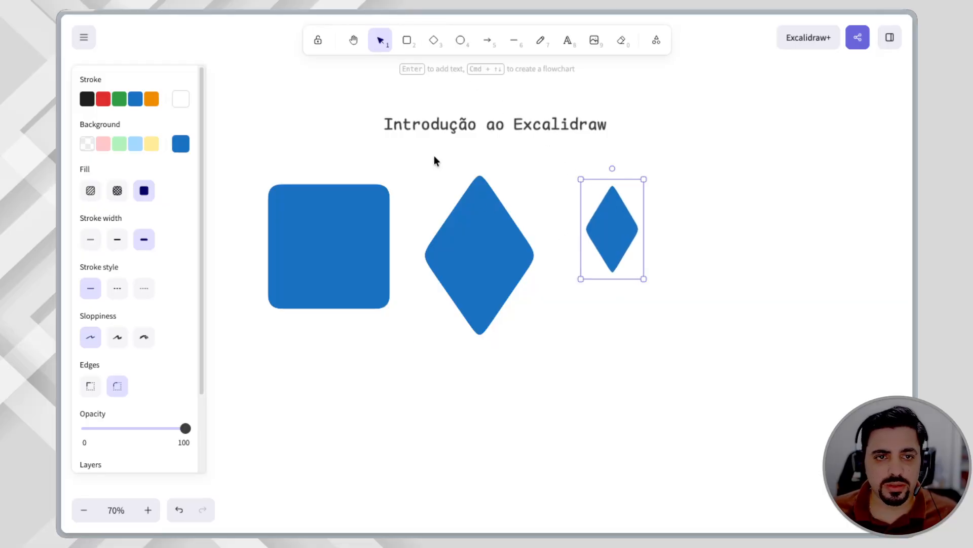
pyautogui.moveTo(489, 243); pyautogui.dragTo(506, 248)
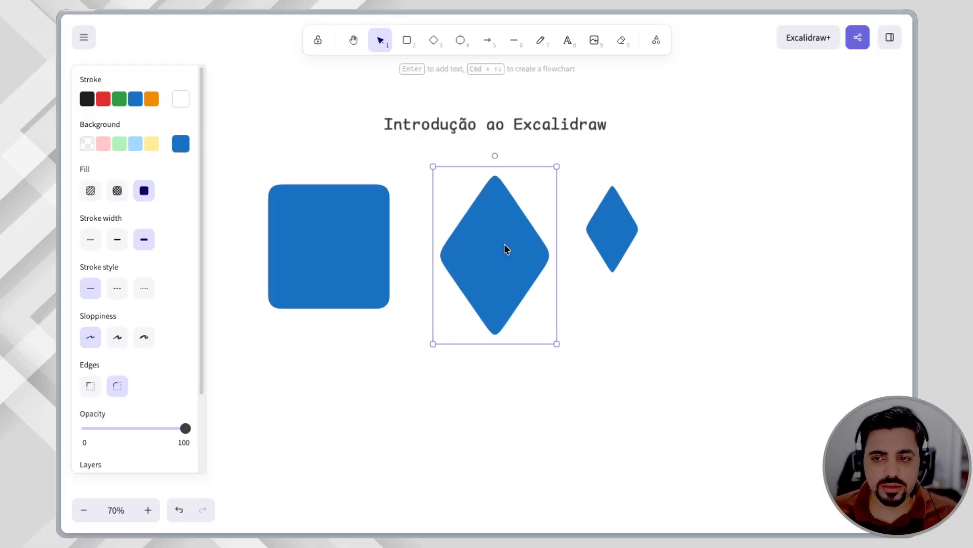
pyautogui.click(639, 228)
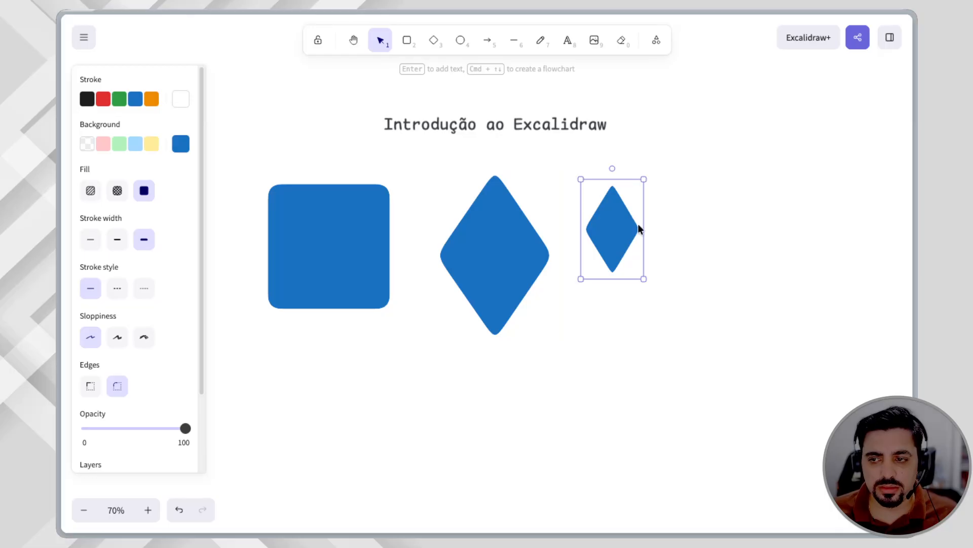
pyautogui.moveTo(602, 224); pyautogui.dragTo(613, 251)
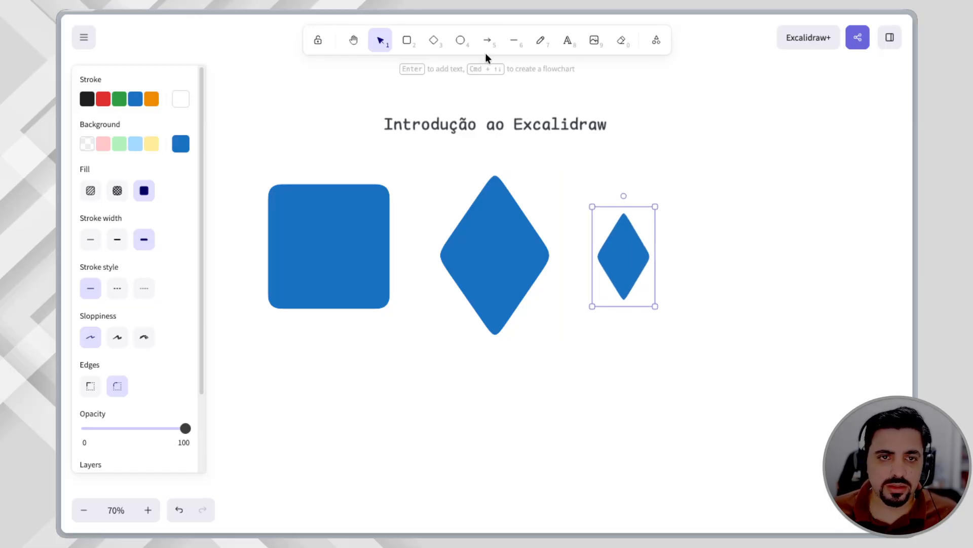
# Draw a blue ellipse below the square and large diamond, and position it between them.
pyautogui.click(460, 40)
pyautogui.moveTo(409, 368)
pyautogui.mouseDown()
pyautogui.moveTo(546, 478)
pyautogui.moveTo(543, 488)
pyautogui.mouseUp()
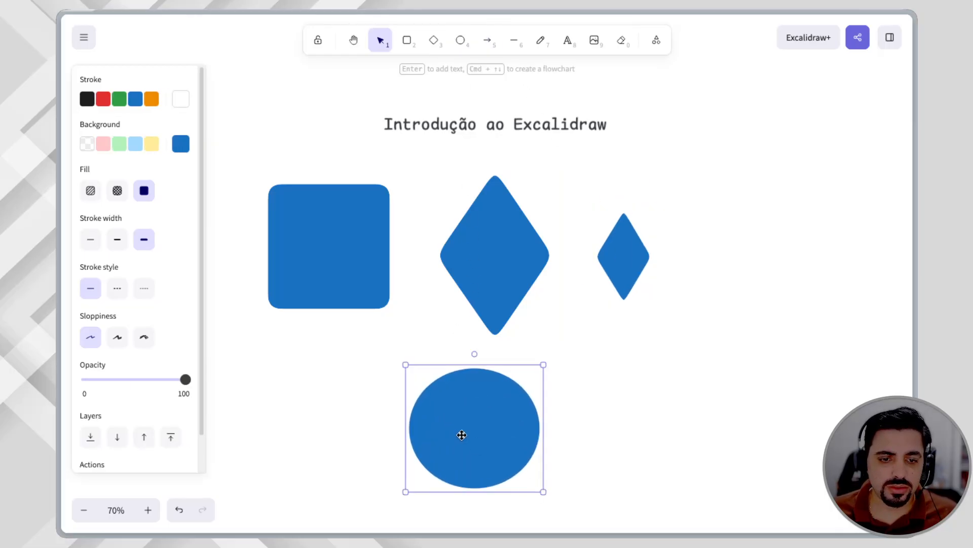
pyautogui.moveTo(461, 435); pyautogui.dragTo(444, 394)
pyautogui.click(638, 376)
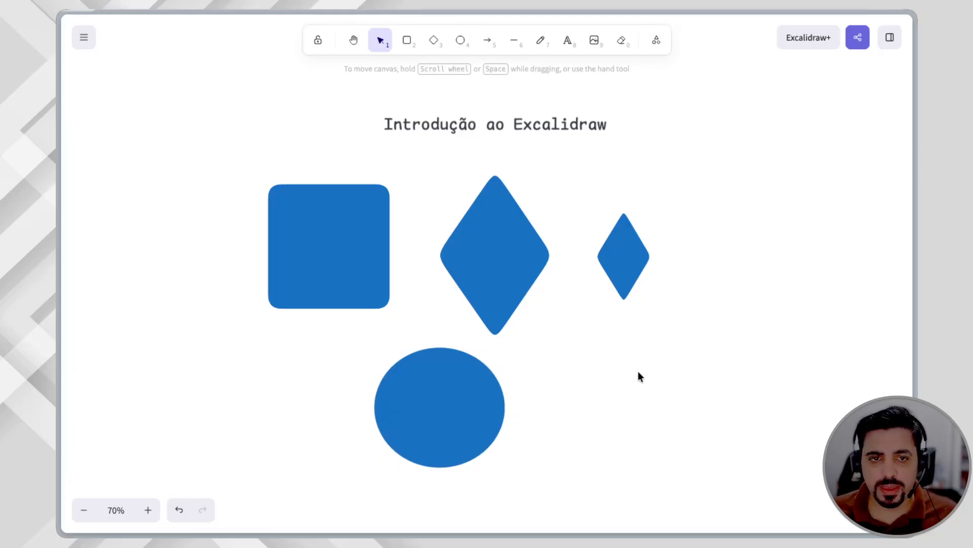
# Draw an arrow from the large diamond to the small diamond and set its stroke colour to black.
pyautogui.click(487, 41)
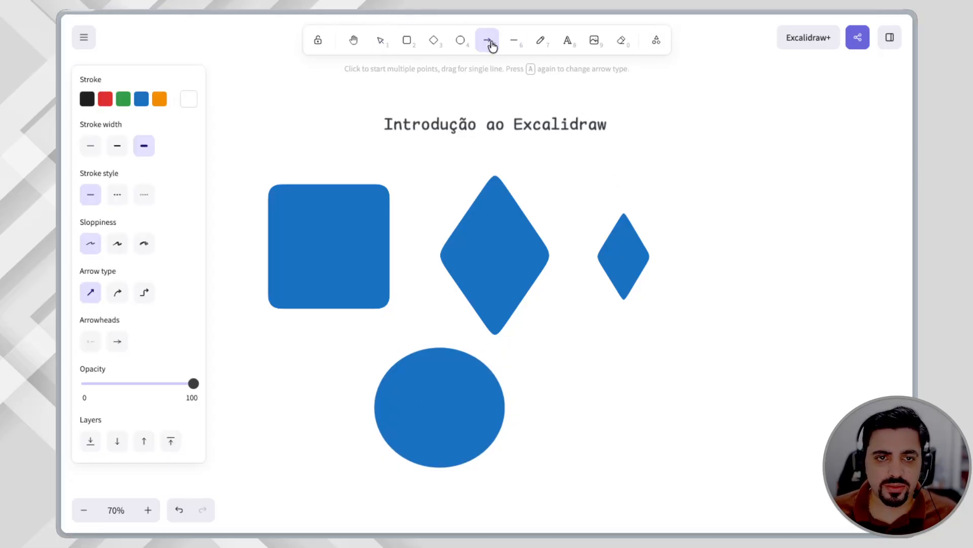
pyautogui.moveTo(543, 253); pyautogui.dragTo(597, 258)
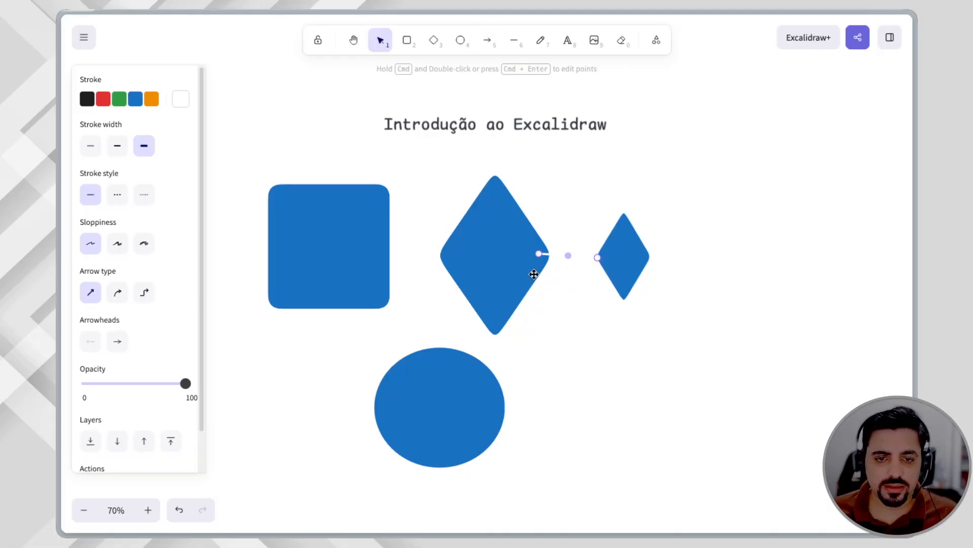
pyautogui.click(184, 100)
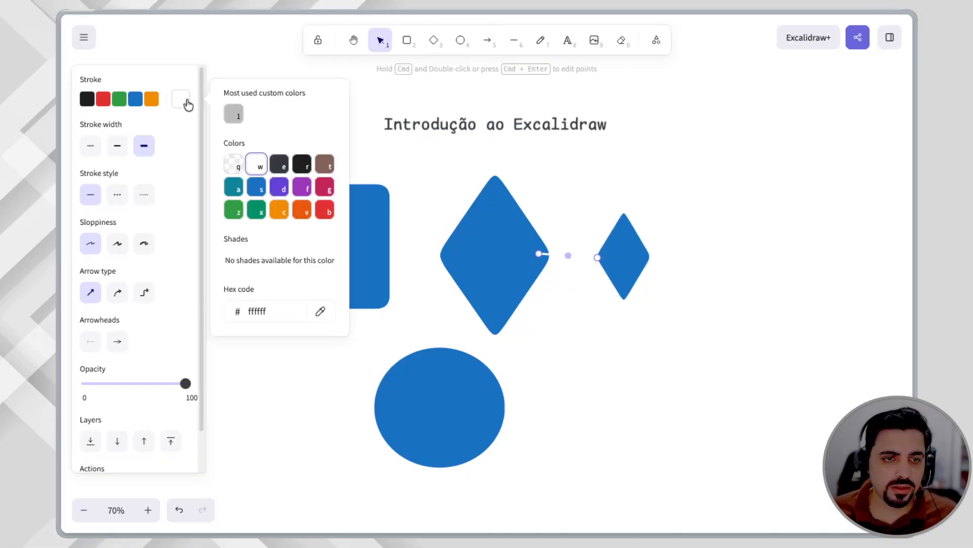
pyautogui.press('r')
pyautogui.click(428, 168)
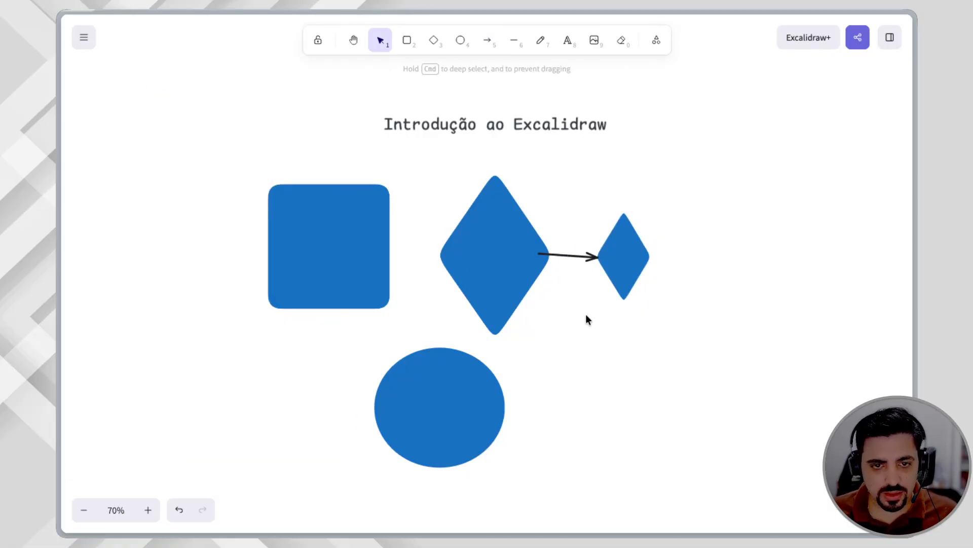
# Move the arrow's starting point from the large diamond to the edge of the ellipse.
pyautogui.click(577, 253)
pyautogui.moveTo(539, 252); pyautogui.dragTo(507, 387)
pyautogui.click(594, 315)
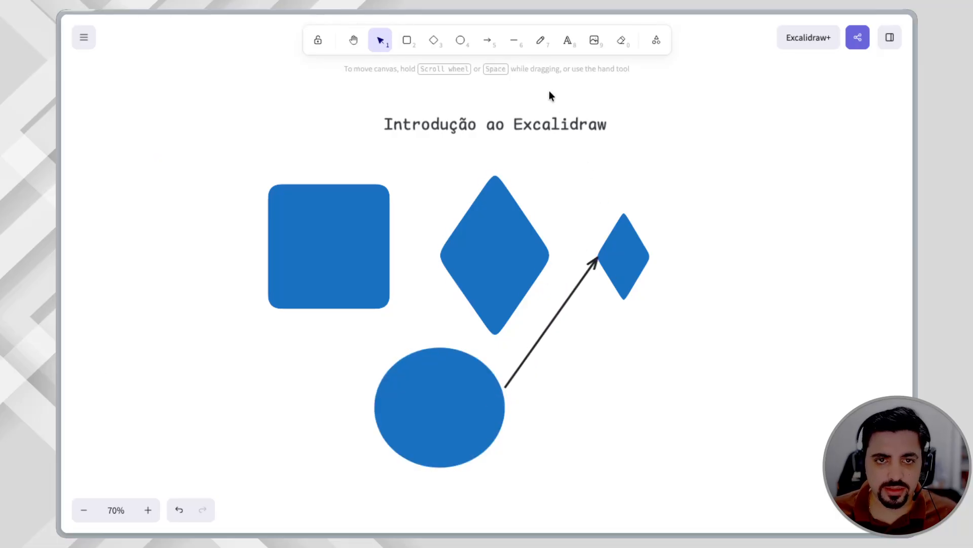
# Draw a slightly sloping straight line below the small diamond.
pyautogui.click(513, 39)
pyautogui.moveTo(588, 339); pyautogui.dragTo(790, 357)
pyautogui.click(728, 245)
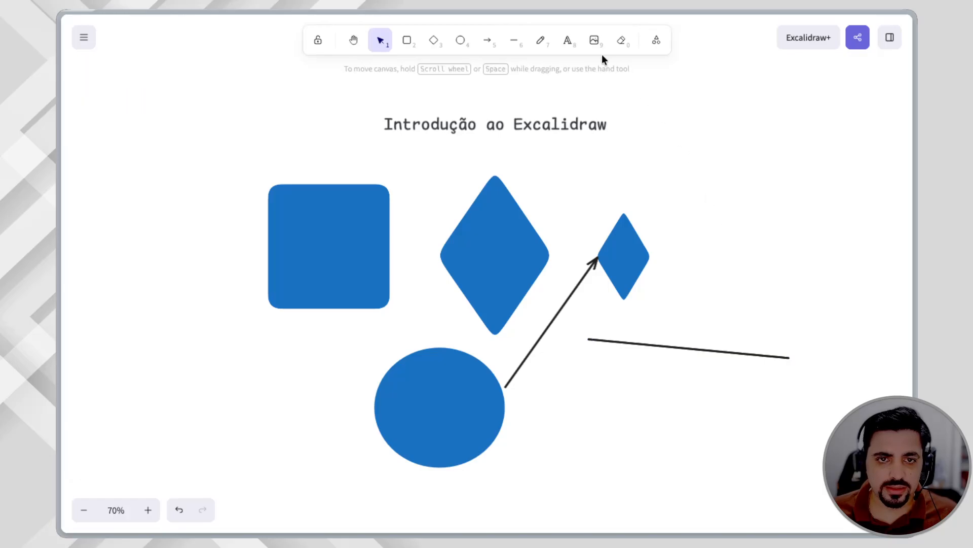
# Add the text "adadasd" above the small diamond.
pyautogui.click(573, 44)
pyautogui.click(613, 150)
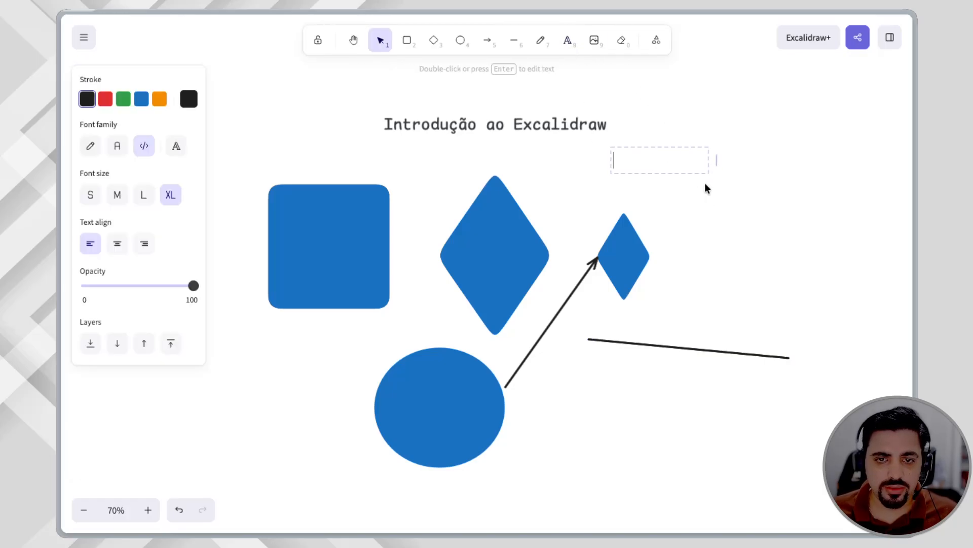
pyautogui.write('adadasd')
pyautogui.click(718, 218)
# Scribble a freehand stroke across the area around the straight line, then undo it.
pyautogui.click(540, 39)
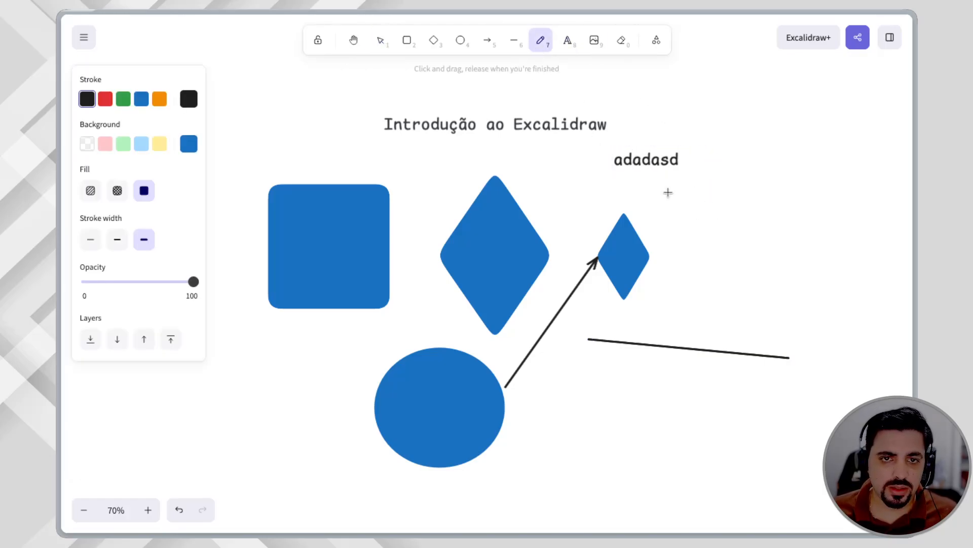
pyautogui.moveTo(735, 261)
pyautogui.mouseDown()
pyautogui.moveTo(750, 214)
pyautogui.moveTo(657, 303)
pyautogui.moveTo(771, 377)
pyautogui.moveTo(688, 432)
pyautogui.moveTo(583, 355)
pyautogui.moveTo(649, 457)
pyautogui.mouseUp()
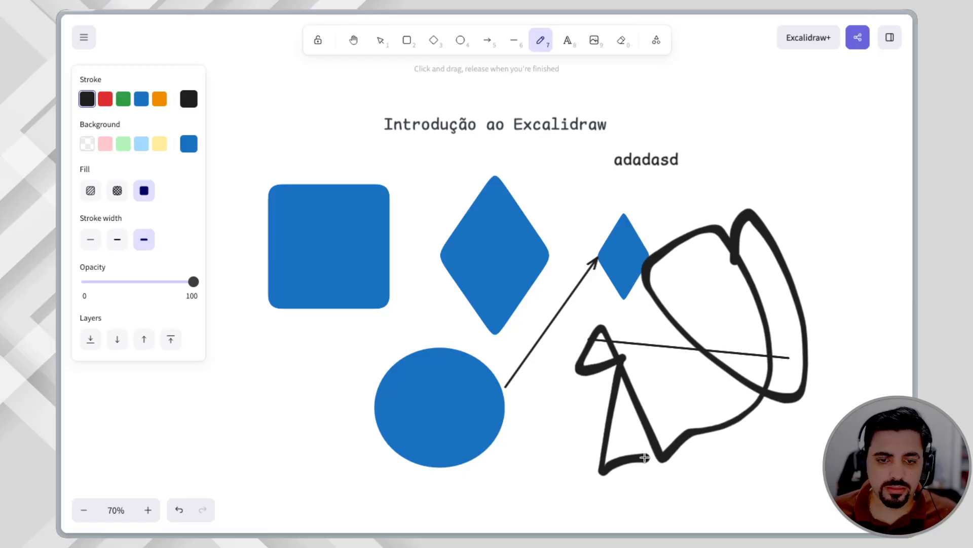
pyautogui.hotkey('ctrl', 'z')
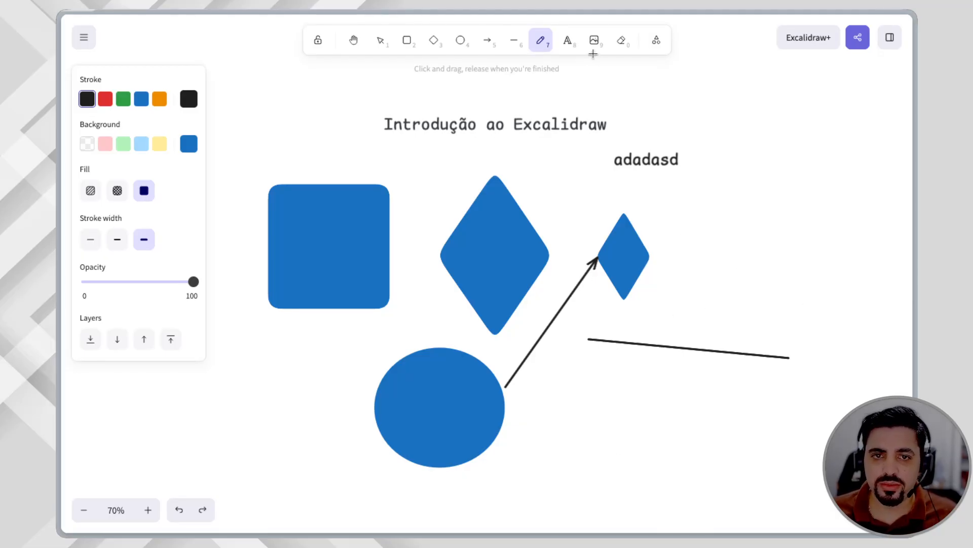
# Erase the "adadasd" text, both diamonds, the arrow, the line, the ellipse and the square, keeping only the title.
pyautogui.click(621, 40)
pyautogui.moveTo(622, 159); pyautogui.dragTo(670, 161)
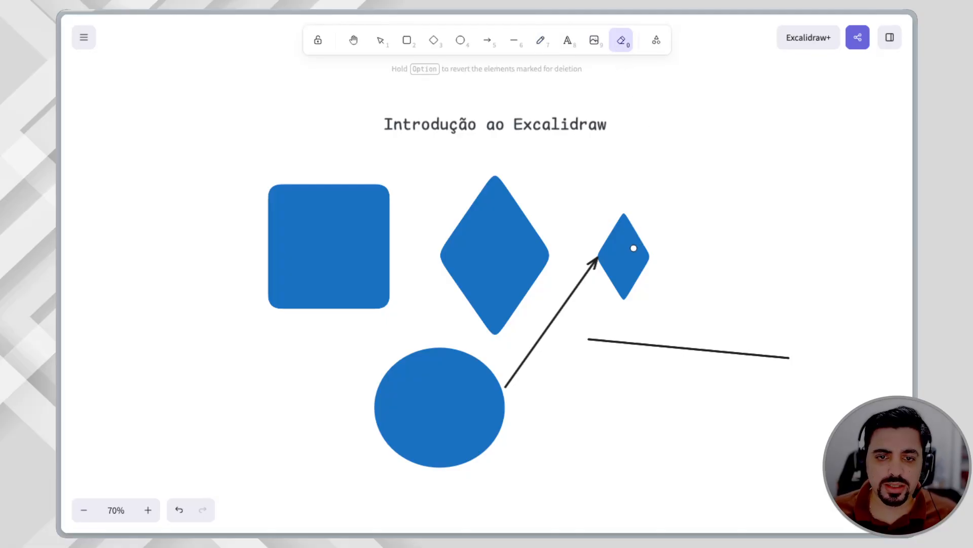
pyautogui.moveTo(633, 248)
pyautogui.mouseDown()
pyautogui.moveTo(642, 300)
pyautogui.moveTo(607, 302)
pyautogui.mouseUp()
pyautogui.moveTo(581, 269); pyautogui.dragTo(588, 270)
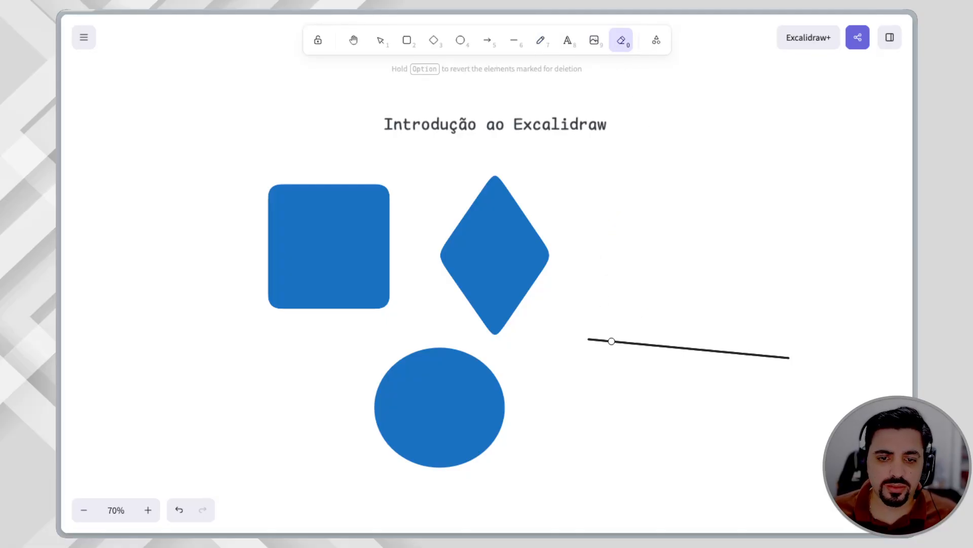
pyautogui.moveTo(612, 341)
pyautogui.mouseDown()
pyautogui.moveTo(558, 329)
pyautogui.moveTo(492, 381)
pyautogui.moveTo(497, 271)
pyautogui.moveTo(410, 267)
pyautogui.moveTo(456, 243)
pyautogui.mouseUp()
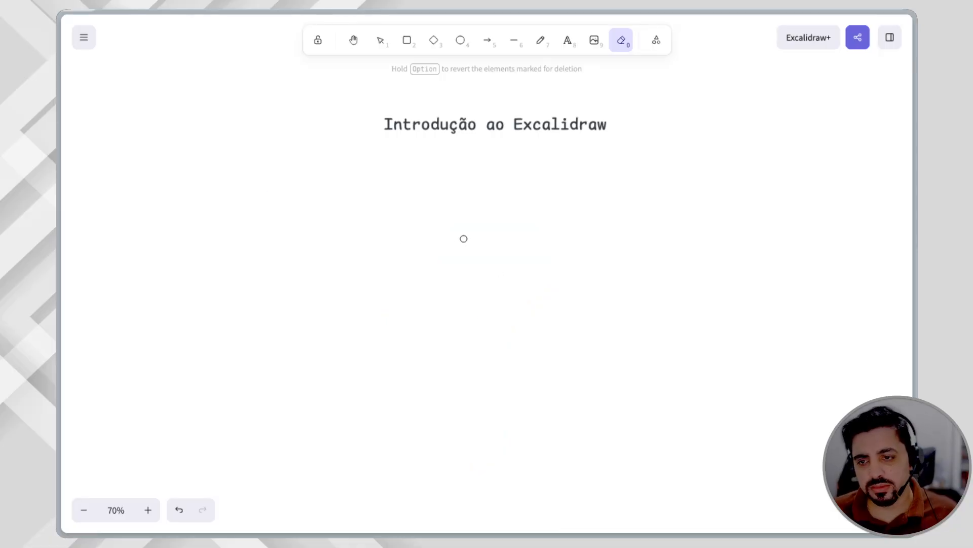
# Draw a large frame below the title with the Frame tool, move it up and left, then delete it.
pyautogui.click(657, 39)
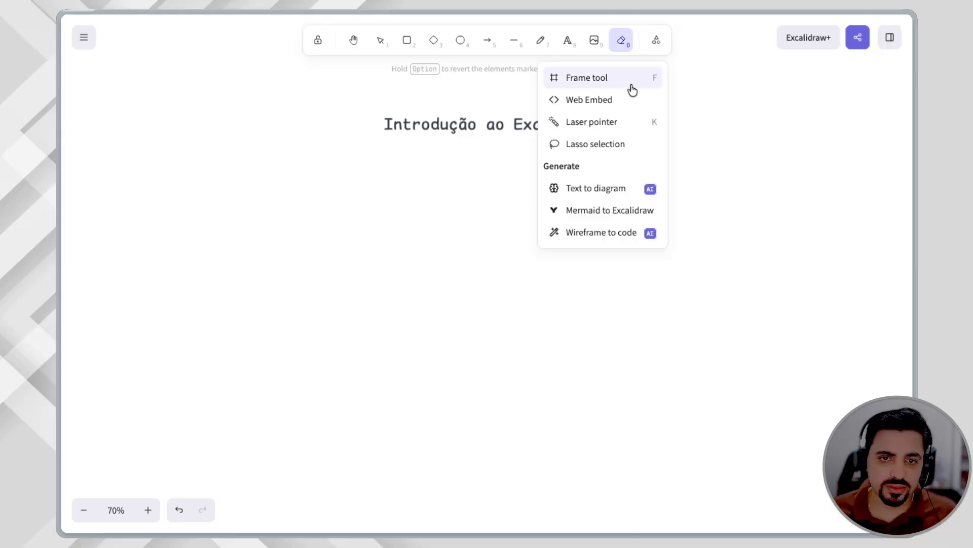
pyautogui.click(658, 49)
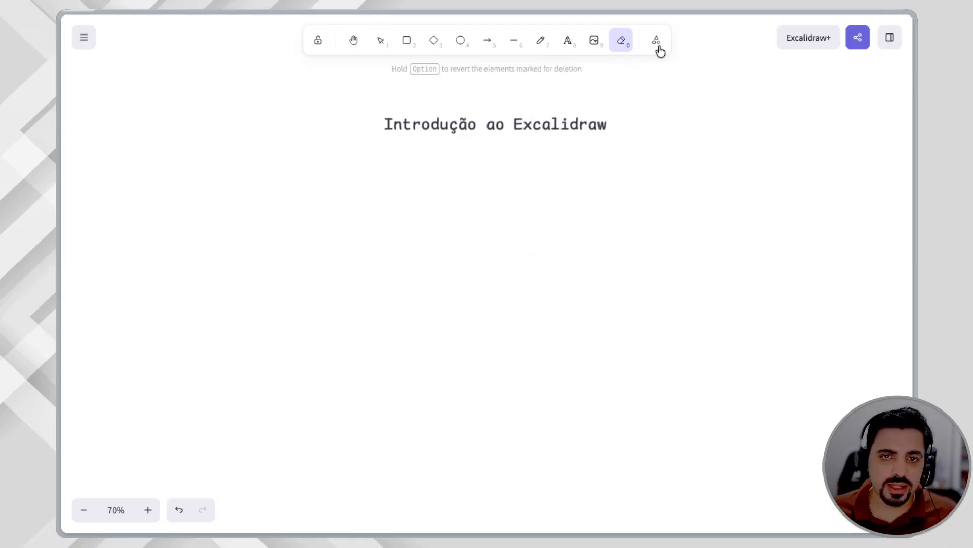
pyautogui.click(658, 47)
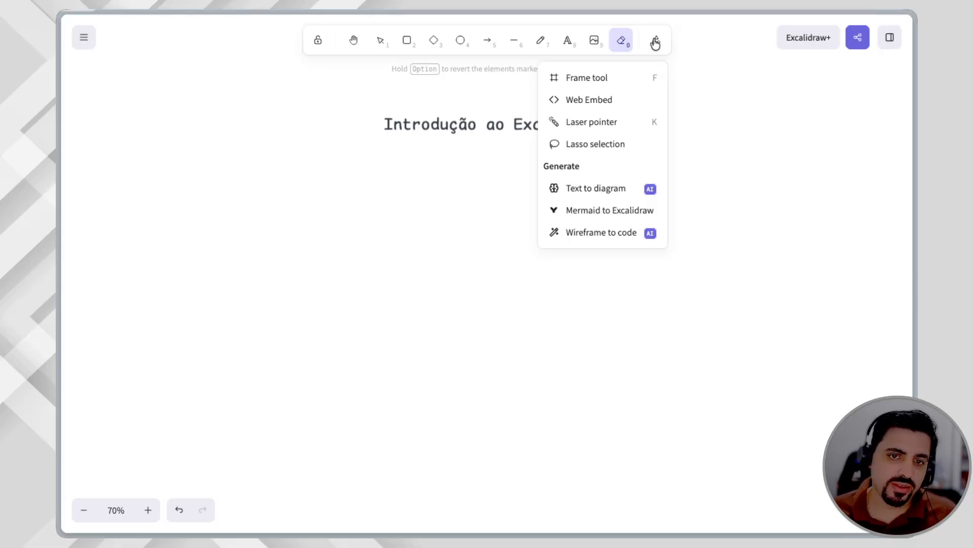
pyautogui.click(598, 77)
pyautogui.moveTo(349, 263); pyautogui.dragTo(713, 500)
pyautogui.moveTo(632, 359); pyautogui.dragTo(593, 332)
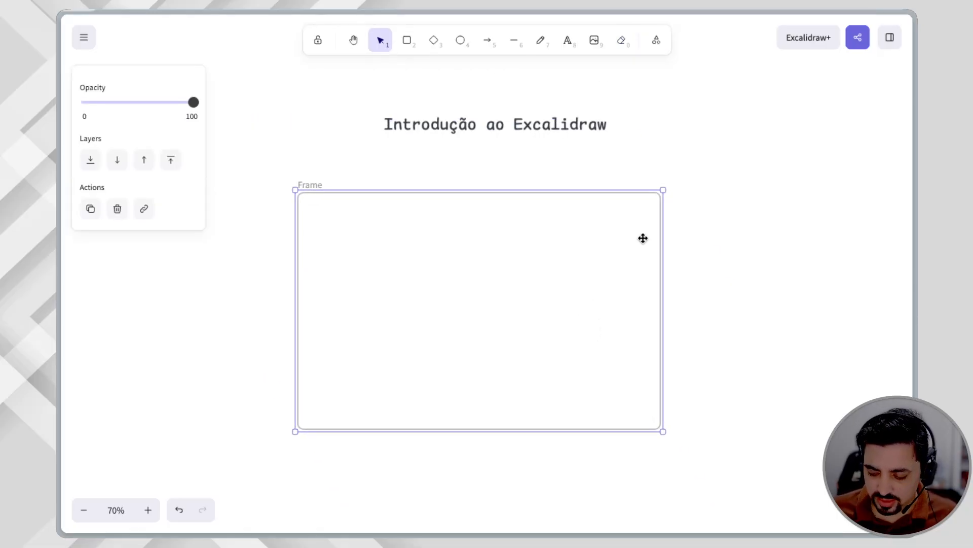
pyautogui.press('Delete')
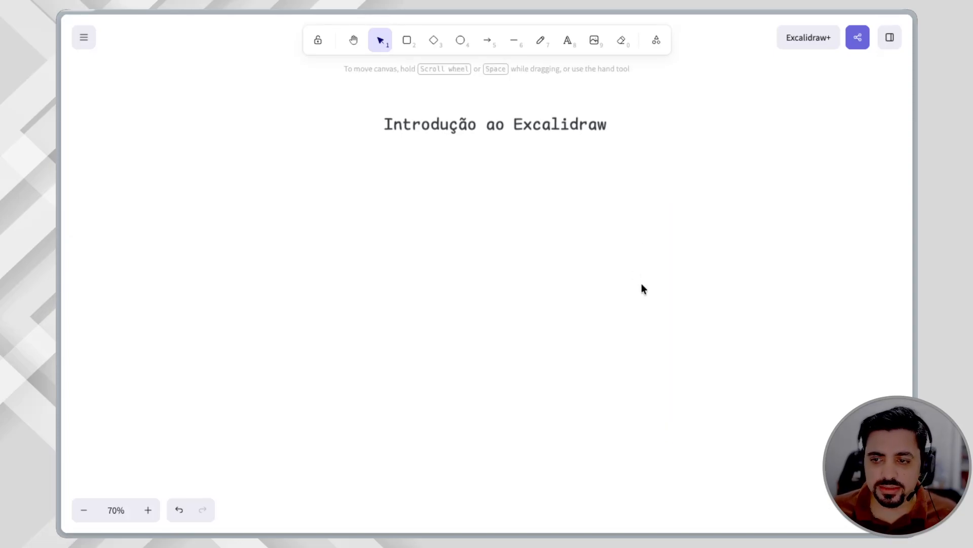
# Draw a large blue-filled square with rounded corners and centre it below the title.
pyautogui.click(406, 40)
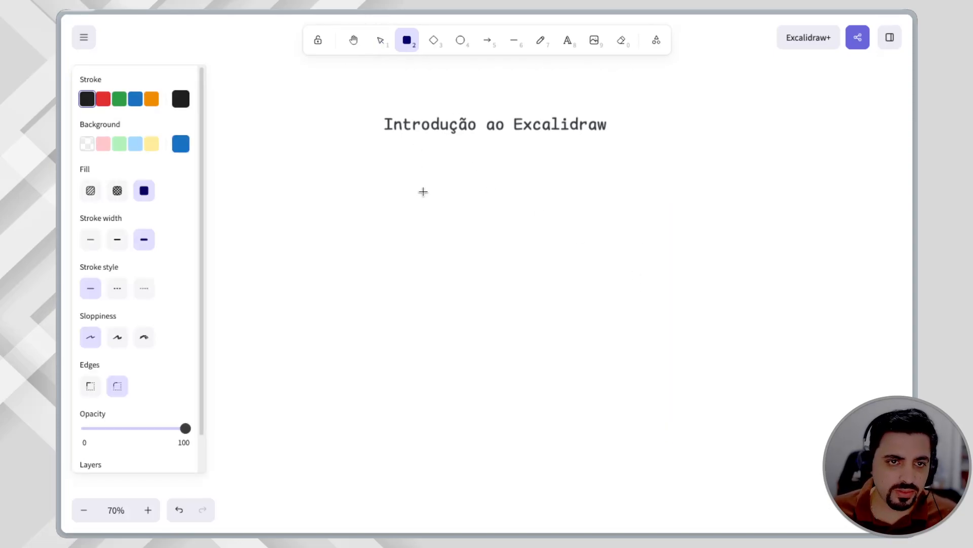
pyautogui.moveTo(345, 150)
pyautogui.mouseDown()
pyautogui.moveTo(541, 319)
pyautogui.moveTo(602, 397)
pyautogui.mouseUp()
pyautogui.moveTo(489, 298); pyautogui.dragTo(511, 334)
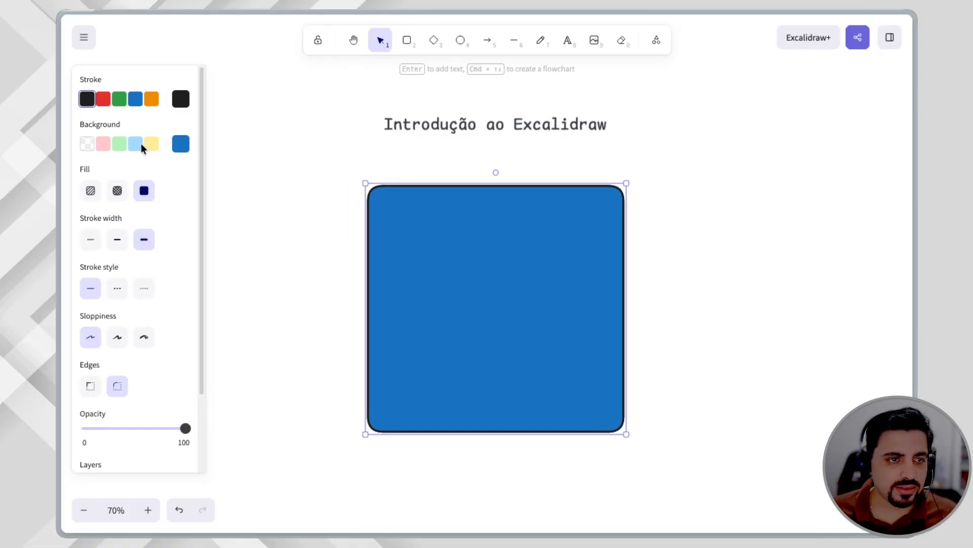
# Set the blue square's stroke to red and add the text "Ola" inside it.
pyautogui.click(103, 99)
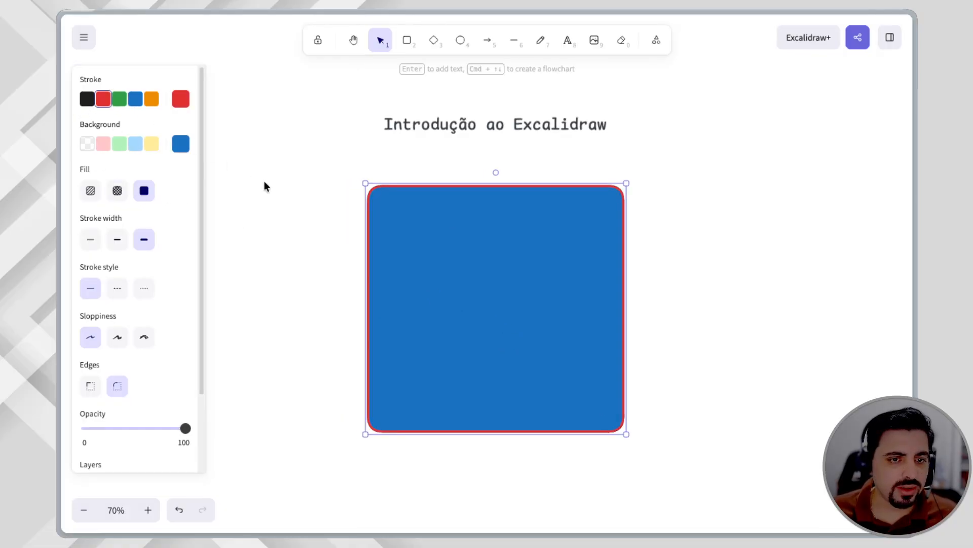
pyautogui.doubleClick(424, 262)
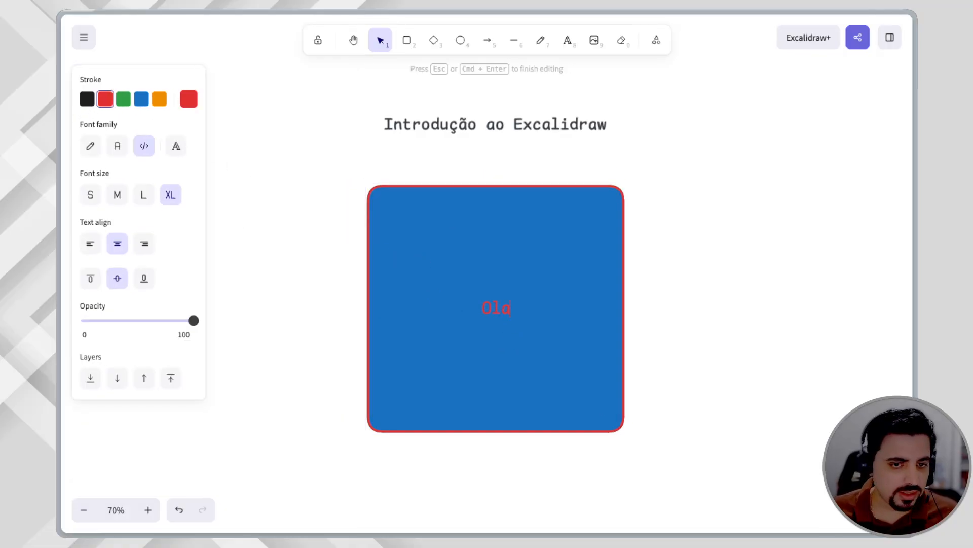
pyautogui.press('Escape')
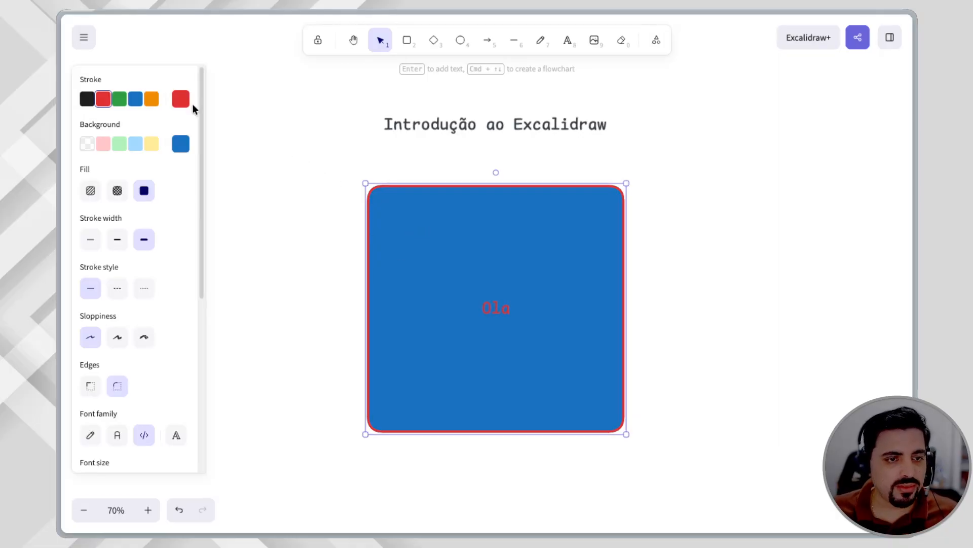
# Try a white stroke on the square and its text, then set the stroke to black.
pyautogui.click(186, 102)
pyautogui.click(257, 164)
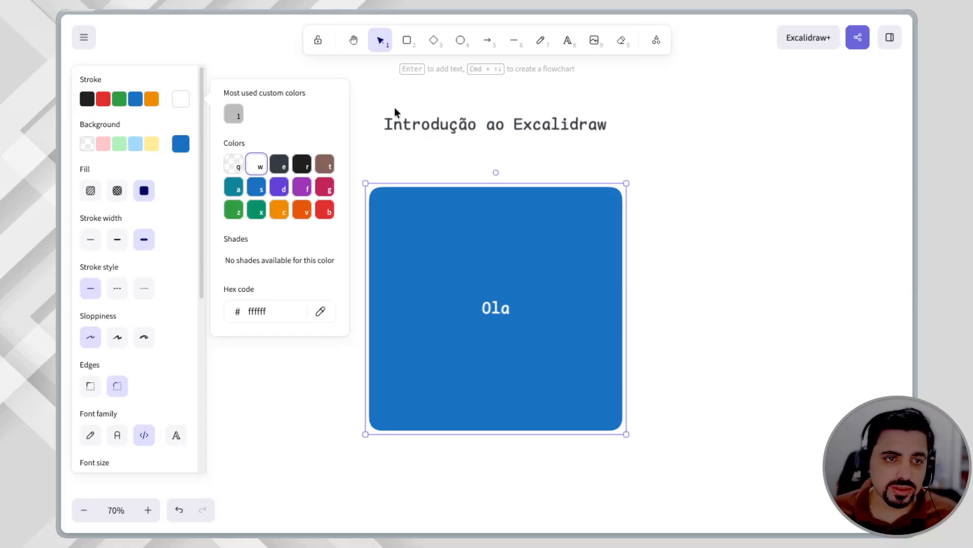
pyautogui.click(303, 165)
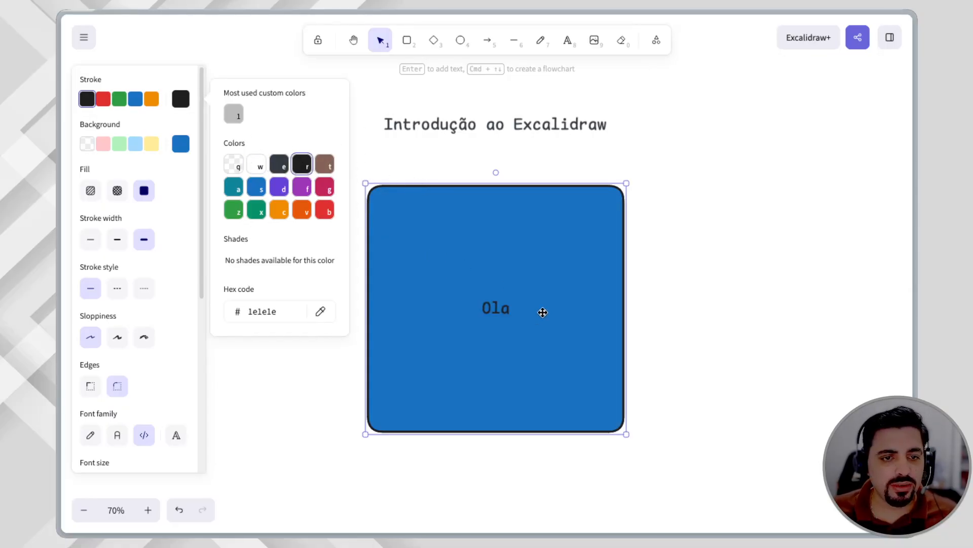
# Recolour only the "Ola" text inside the square white, leaving the square's outline black.
pyautogui.click(489, 327)
pyautogui.doubleClick(489, 327)
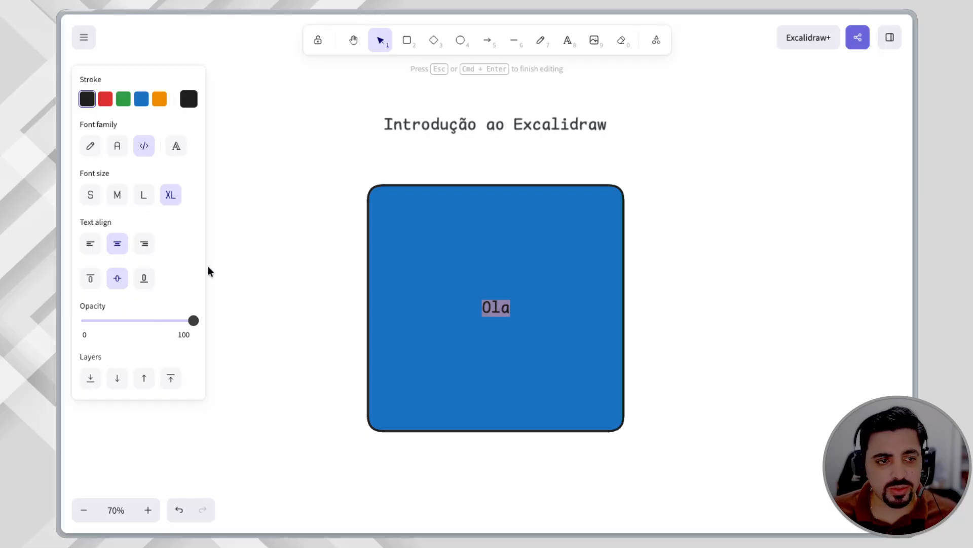
pyautogui.click(234, 269)
pyautogui.click(483, 306)
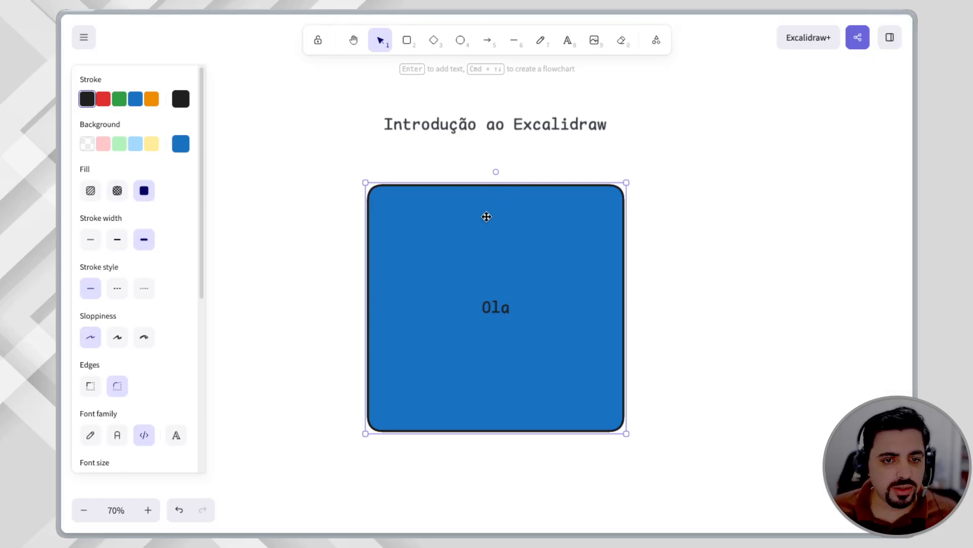
pyautogui.doubleClick(495, 308)
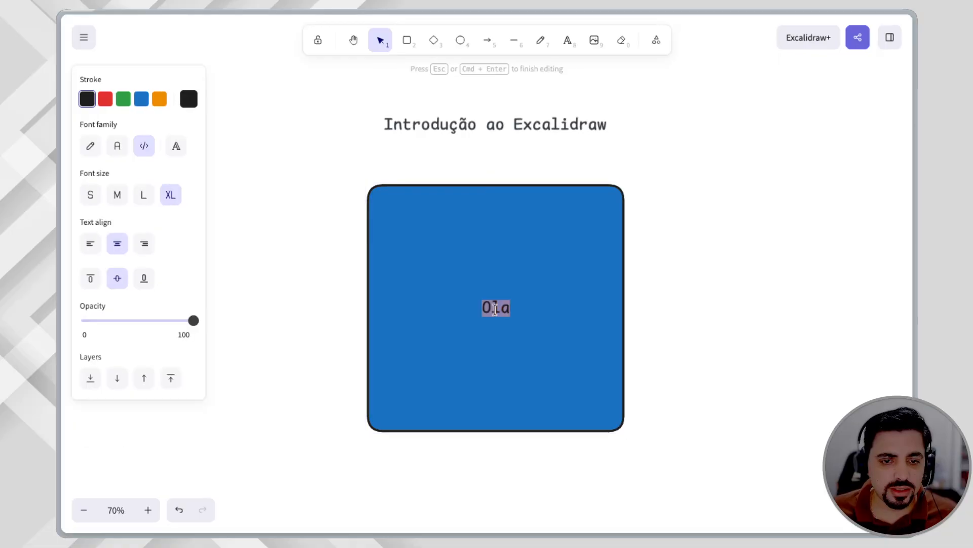
pyautogui.click(187, 103)
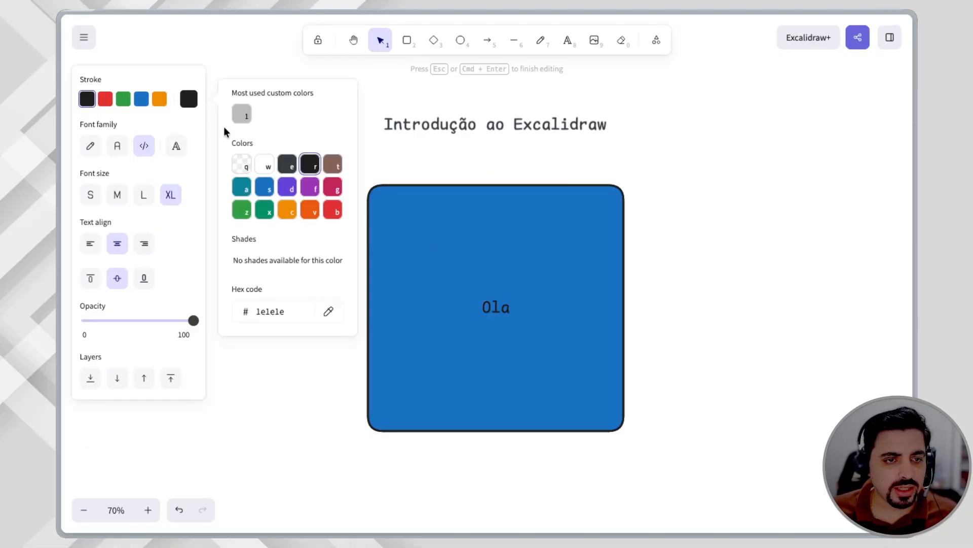
pyautogui.click(265, 165)
pyautogui.click(546, 320)
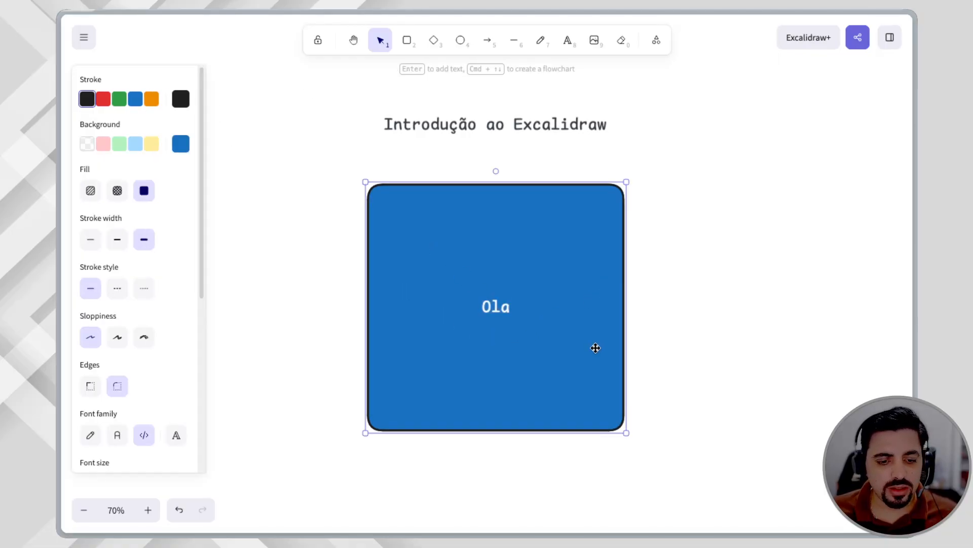
pyautogui.click(686, 265)
# Apply the black stroke to the whole square, including its "Ola" text.
pyautogui.click(467, 281)
pyautogui.doubleClick(469, 282)
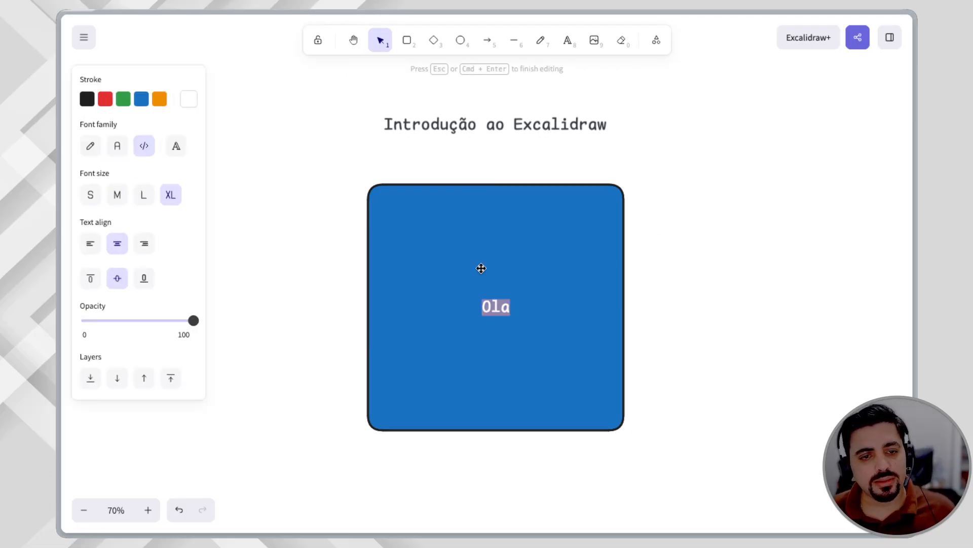
pyautogui.click(350, 219)
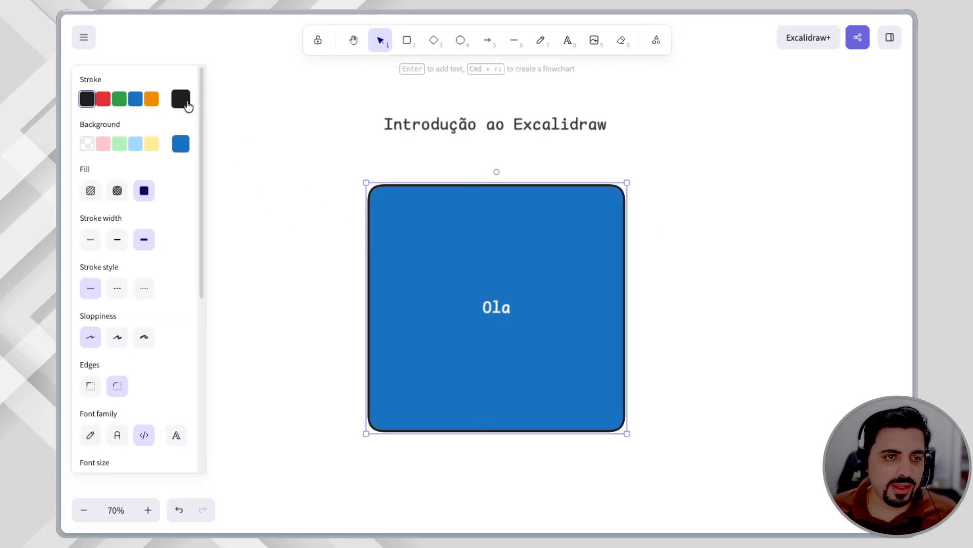
pyautogui.click(187, 104)
pyautogui.click(299, 169)
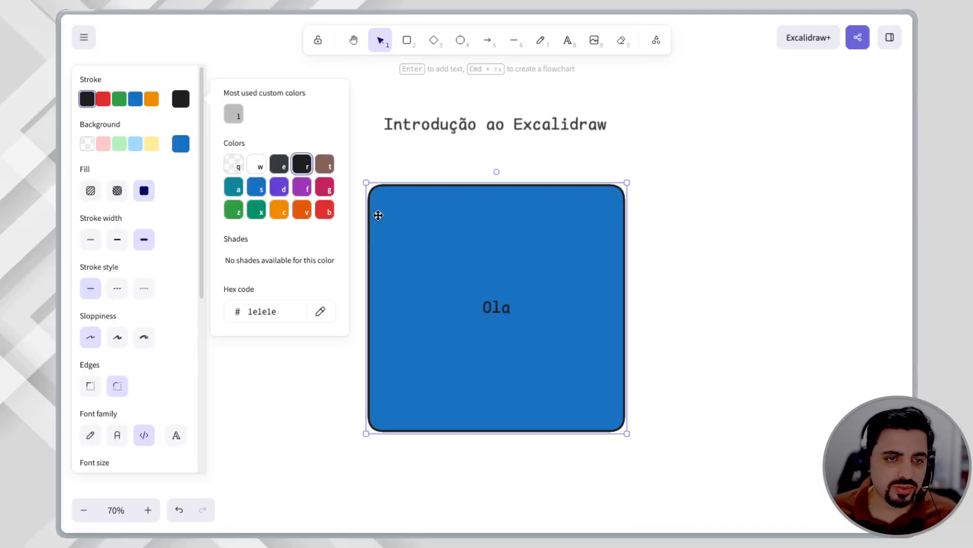
# Move the square with its text slightly left and up below the title, keeping it selected.
pyautogui.click(700, 313)
pyautogui.moveTo(580, 318); pyautogui.dragTo(530, 306)
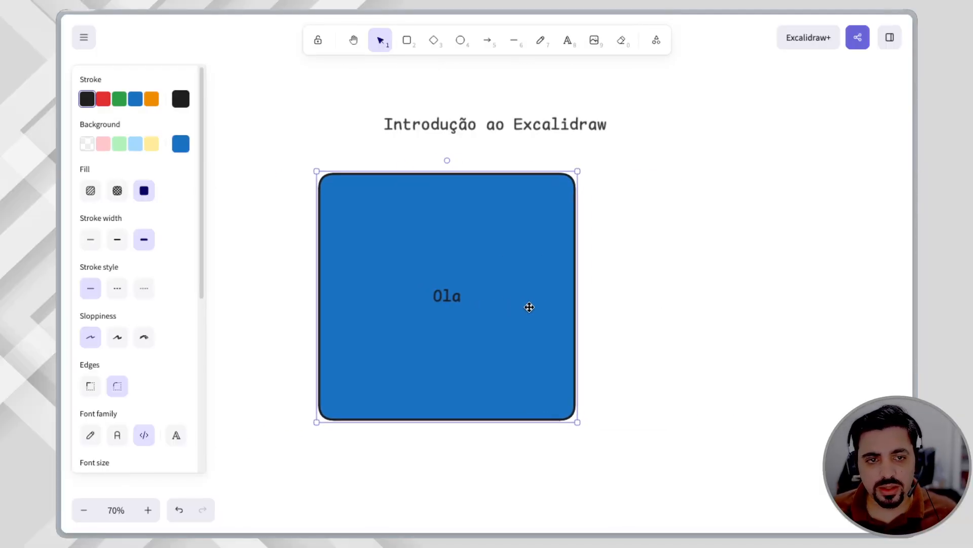
pyautogui.doubleClick(479, 303)
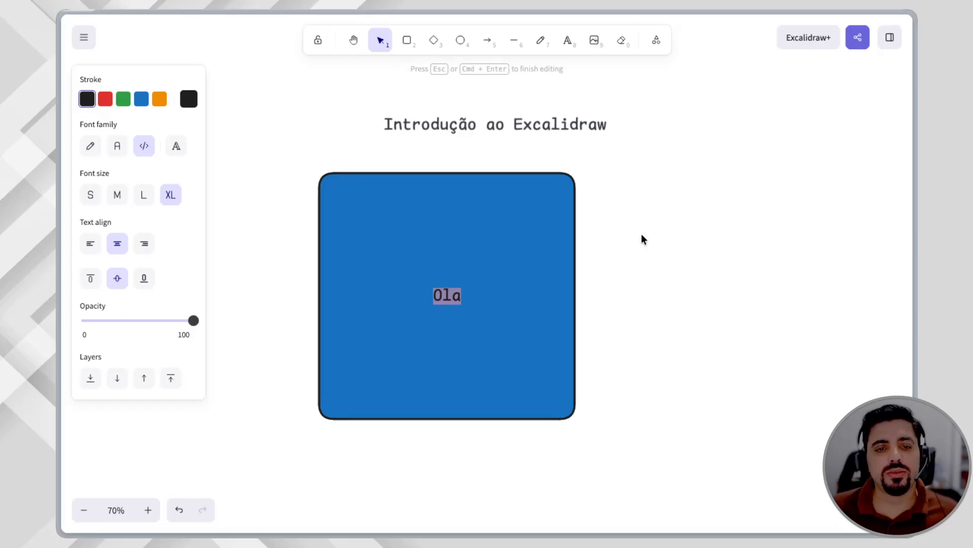
pyautogui.click(513, 221)
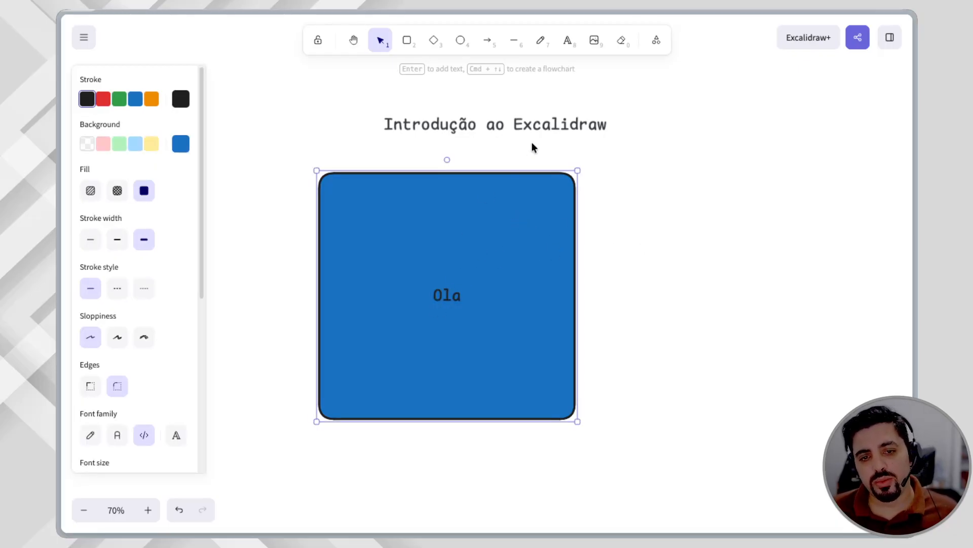
pyautogui.click(598, 205)
pyautogui.click(554, 212)
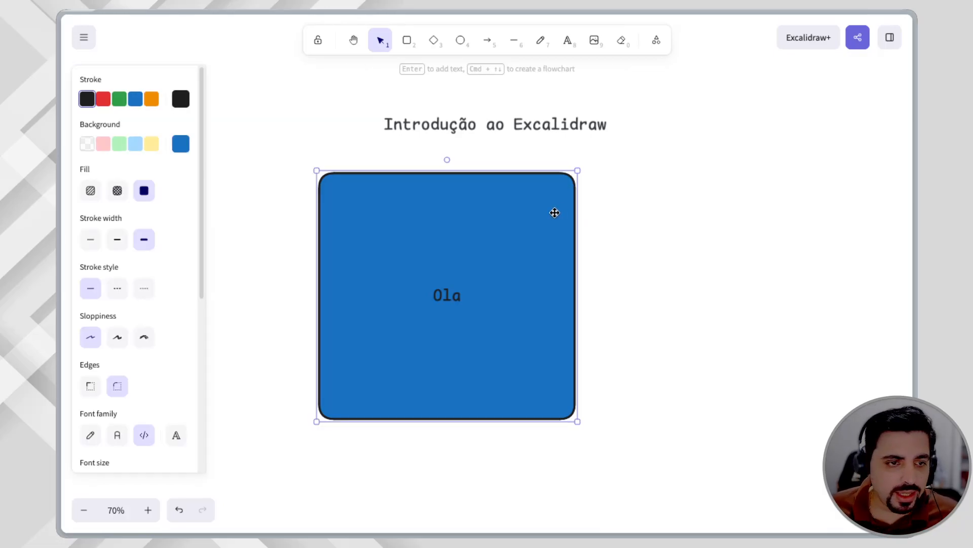
# Try the cross-hatch and hachure fills on the square, then restore the solid fill.
pyautogui.click(118, 195)
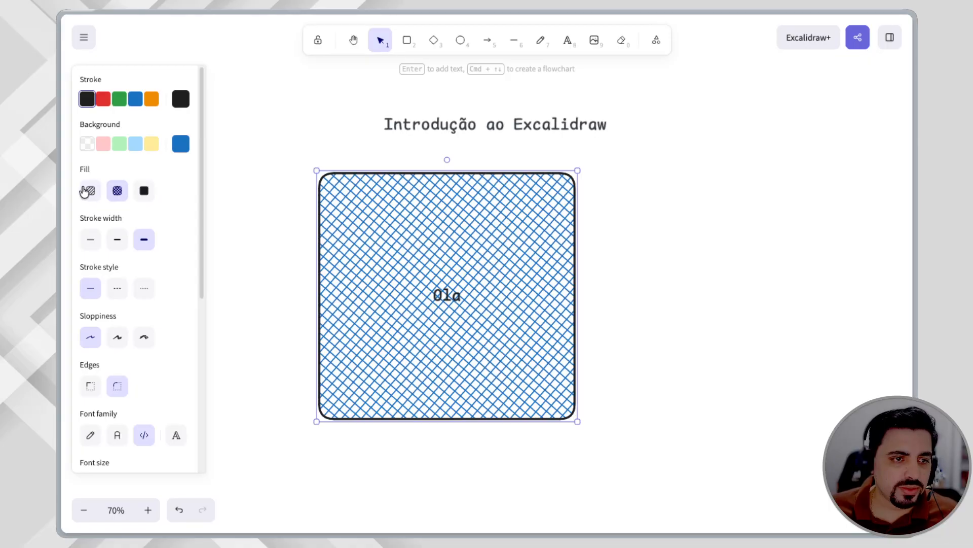
pyautogui.click(90, 192)
pyautogui.click(117, 191)
pyautogui.click(143, 191)
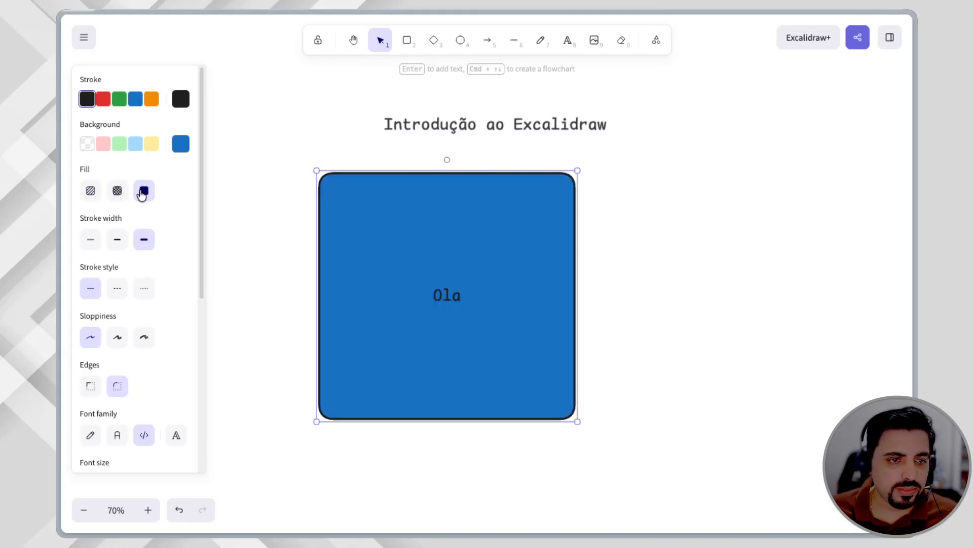
# Try the bold and thin stroke widths on the square's outline, then restore the extra bold width.
pyautogui.click(119, 242)
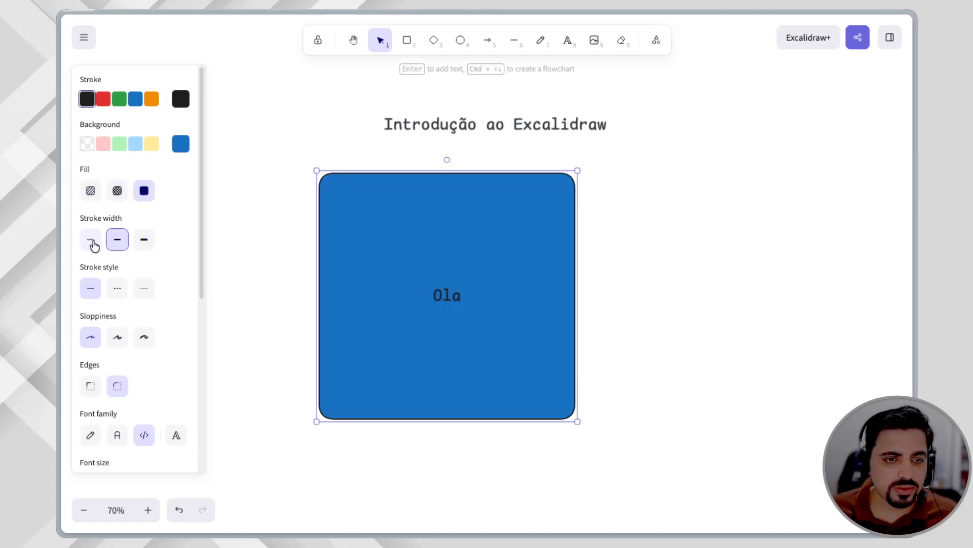
pyautogui.click(92, 242)
pyautogui.click(117, 251)
pyautogui.click(136, 245)
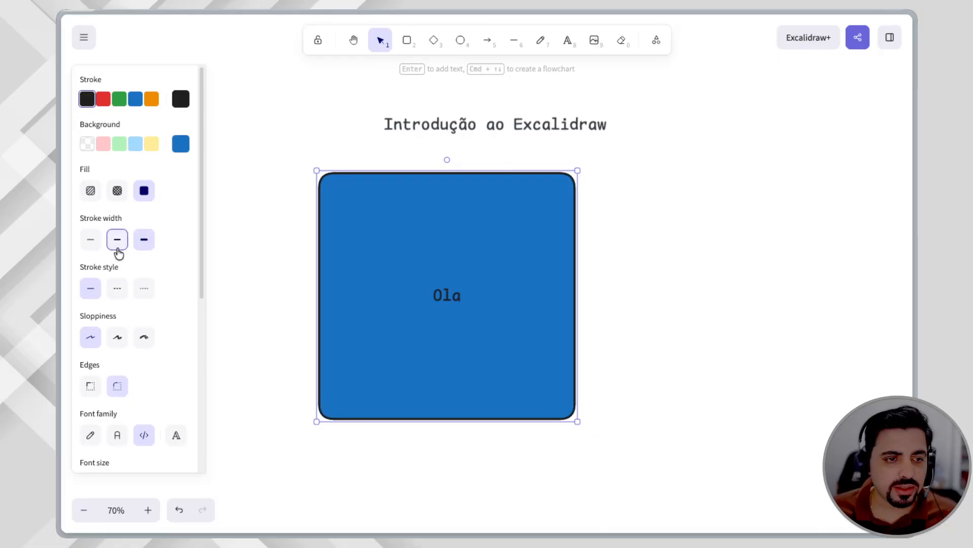
pyautogui.click(117, 251)
pyautogui.click(92, 244)
pyautogui.click(121, 249)
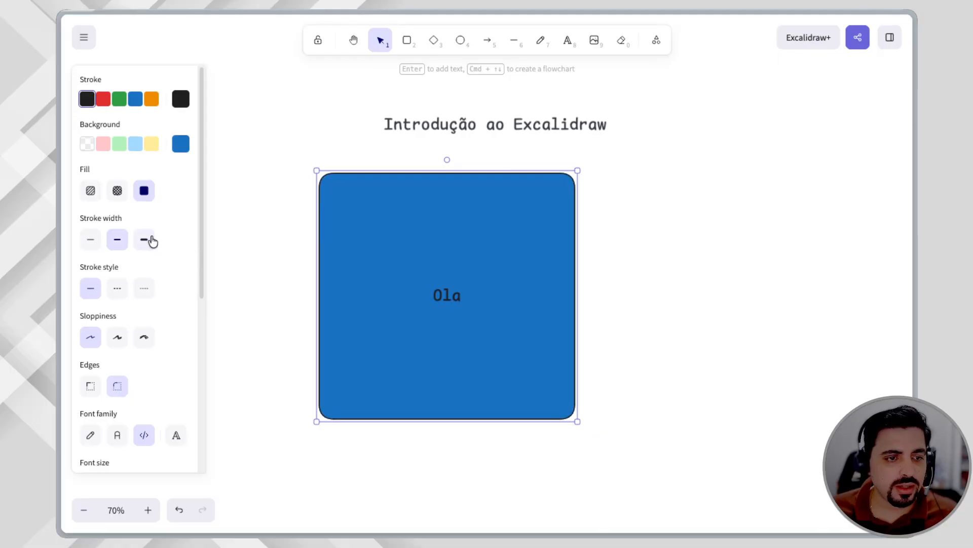
pyautogui.click(146, 240)
# Try the dashed and dotted stroke styles on the square's outline.
pyautogui.click(121, 295)
pyautogui.click(143, 294)
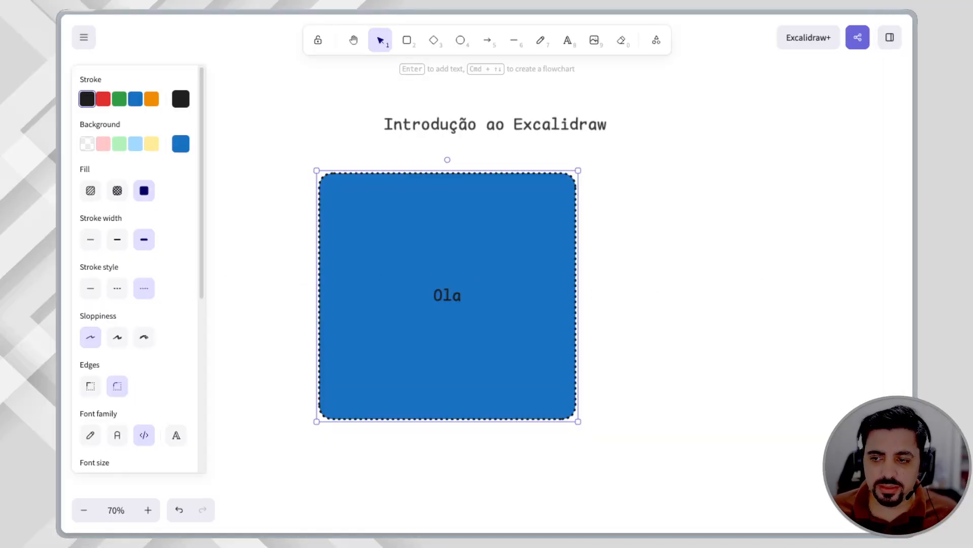
pyautogui.click(686, 302)
# Move the square to the right below the title and set its outline to the solid stroke style.
pyautogui.moveTo(353, 210); pyautogui.dragTo(433, 214)
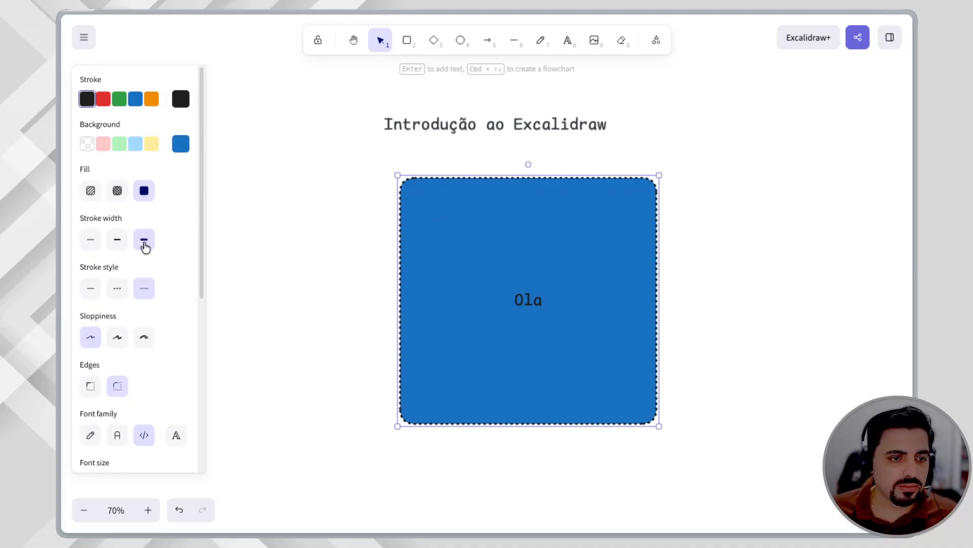
pyautogui.click(91, 288)
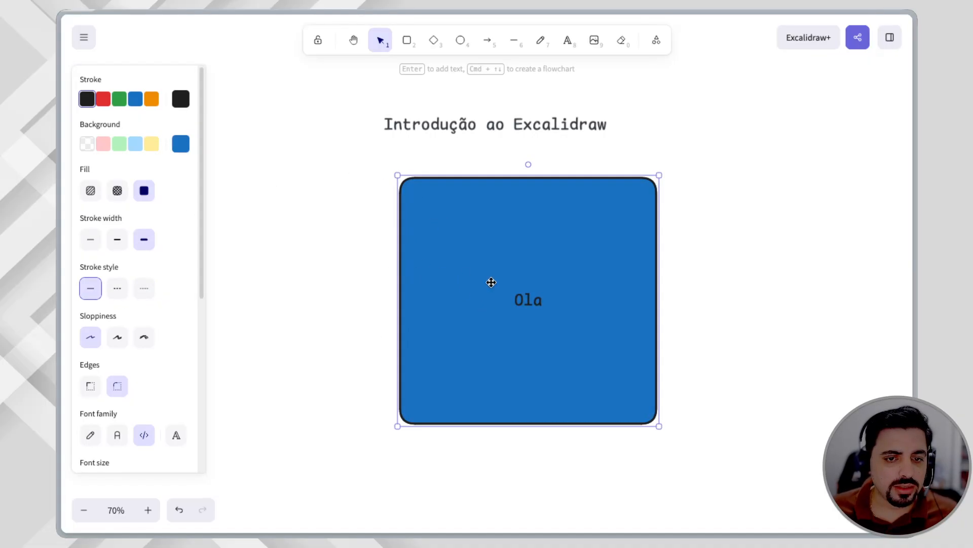
# Replace the "Ola" text inside the square with "Orders API".
pyautogui.doubleClick(533, 285)
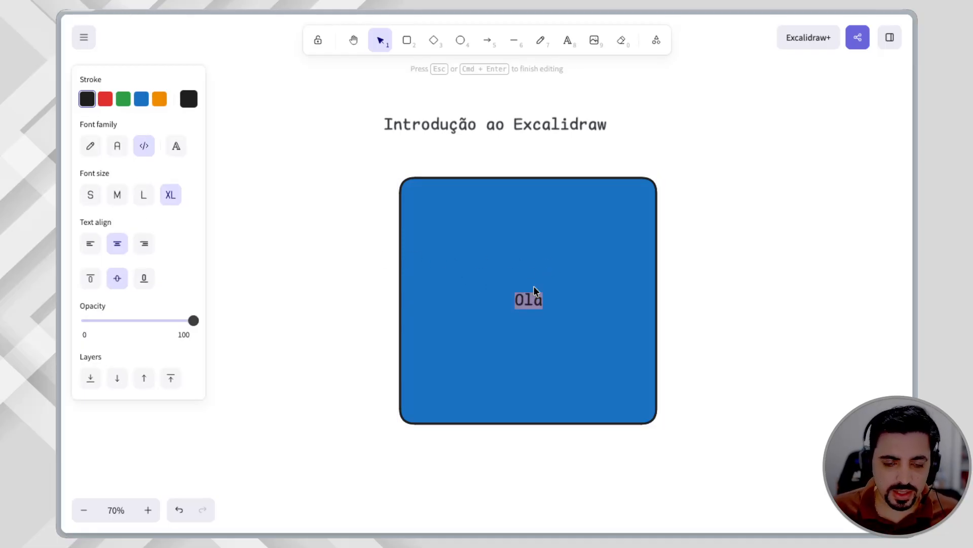
pyautogui.write('S')
pyautogui.press('BackSpace')
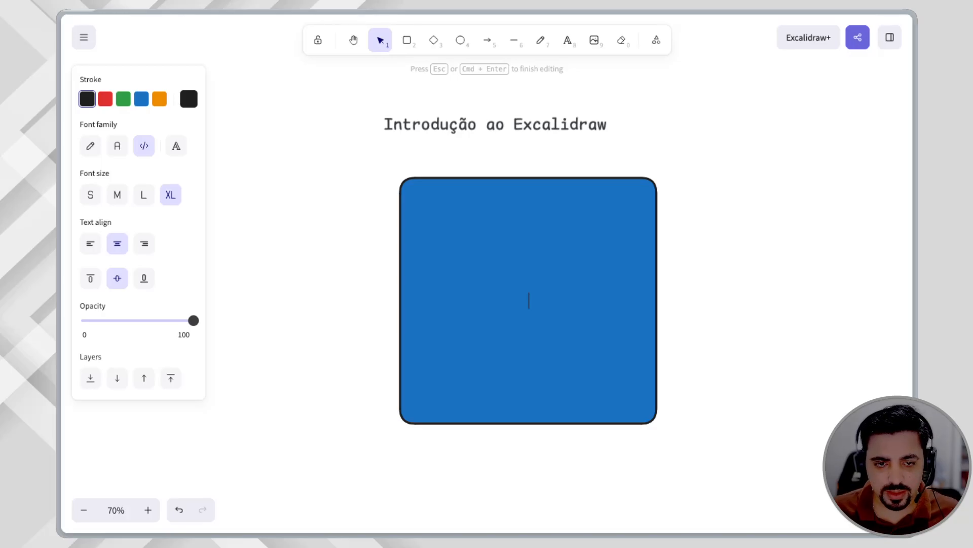
pyautogui.write('Orders API')
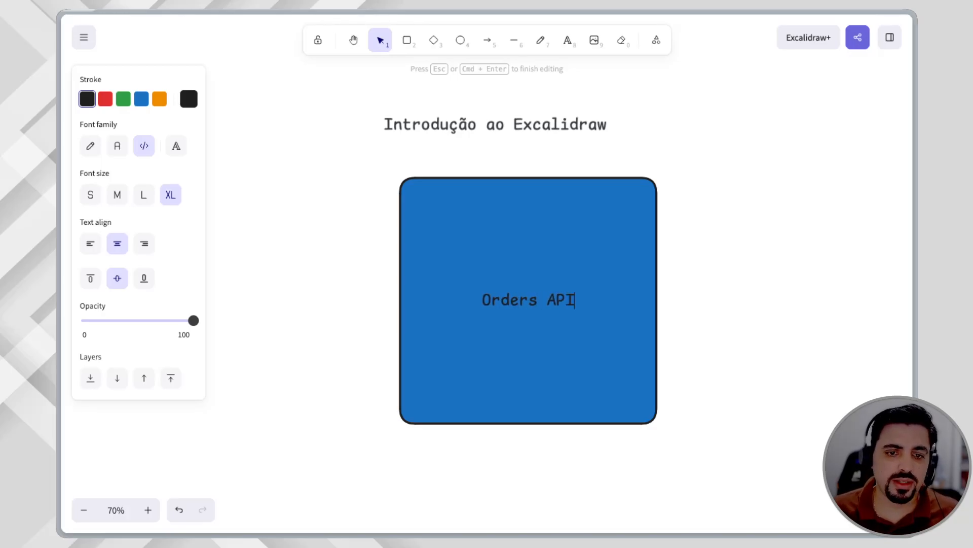
# Add the line "[Software System]" below "Orders API" inside the square.
pyautogui.press('Return')
pyautogui.write('[Sod')
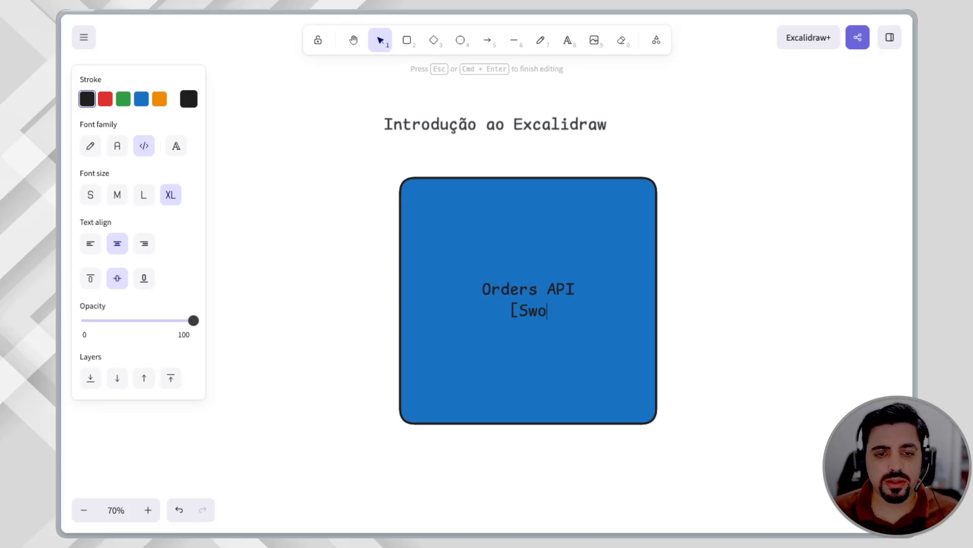
pyautogui.press('BackSpace')
pyautogui.write('ftw')
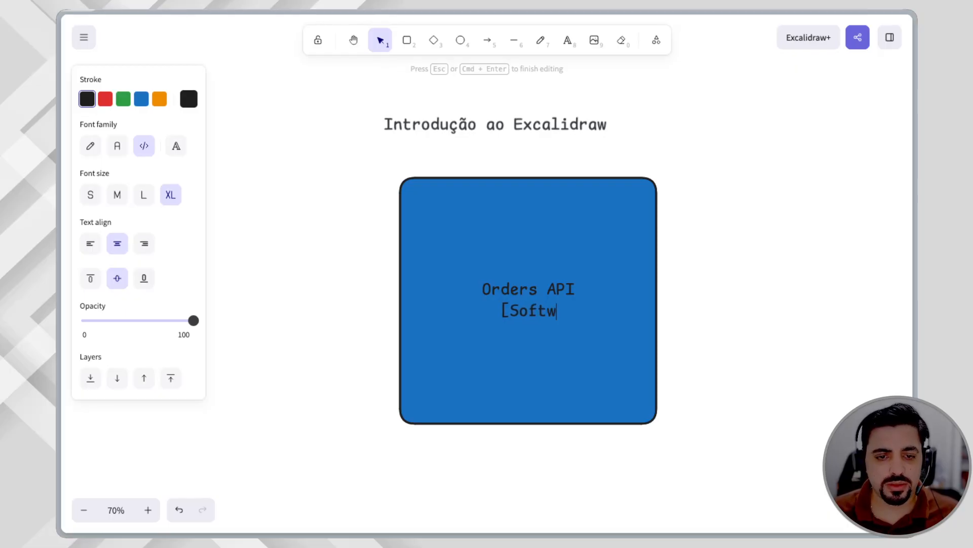
pyautogui.write('are System]')
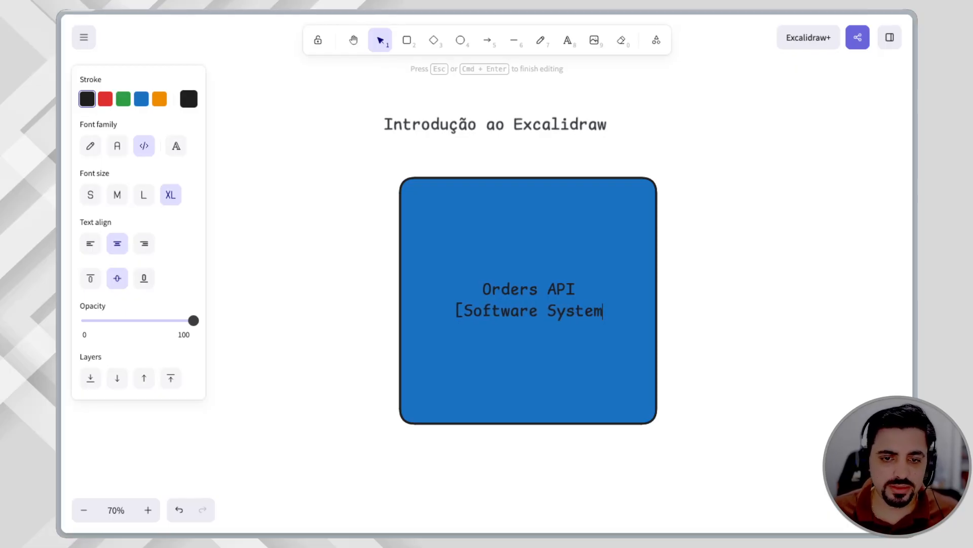
# Leave a blank line and add the description "Responsável pelas cotações dos produtos" to the square's text.
pyautogui.press('Return')
pyautogui.press('Return')
pyautogui.write('Re')
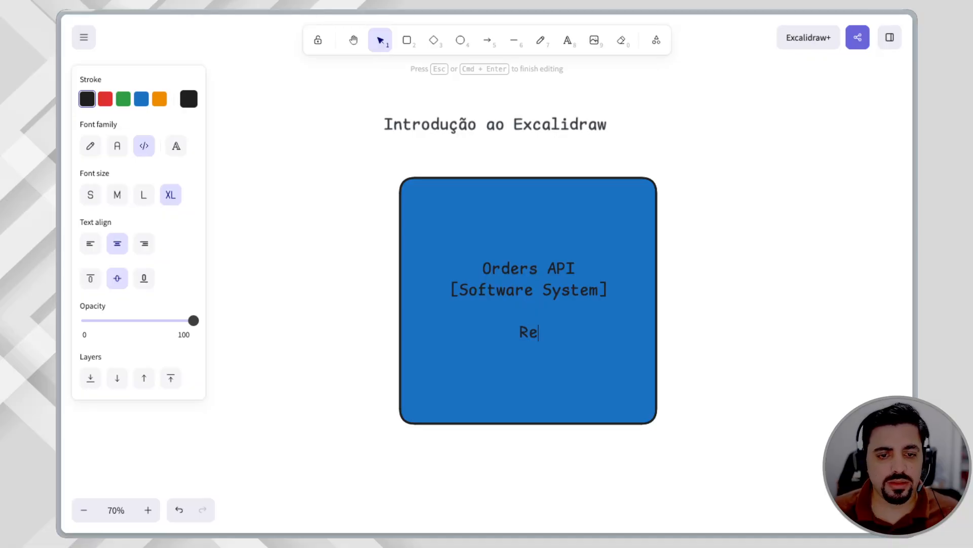
pyautogui.write('spons')
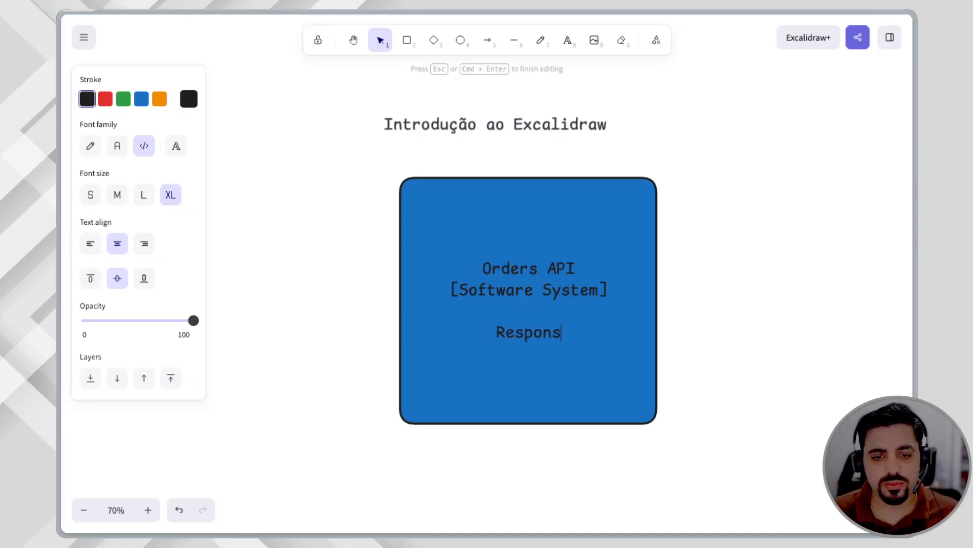
pyautogui.write('ável pelas ')
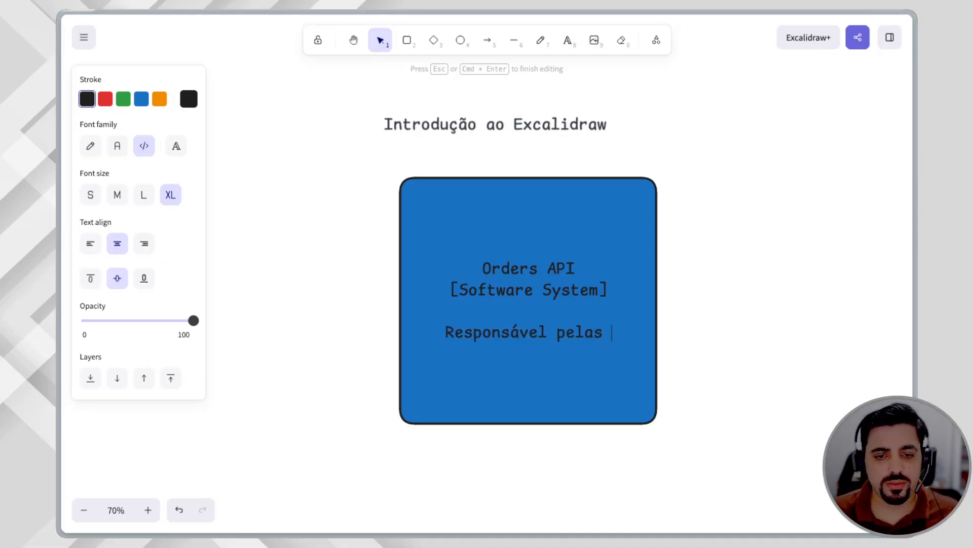
pyautogui.write('cotações do')
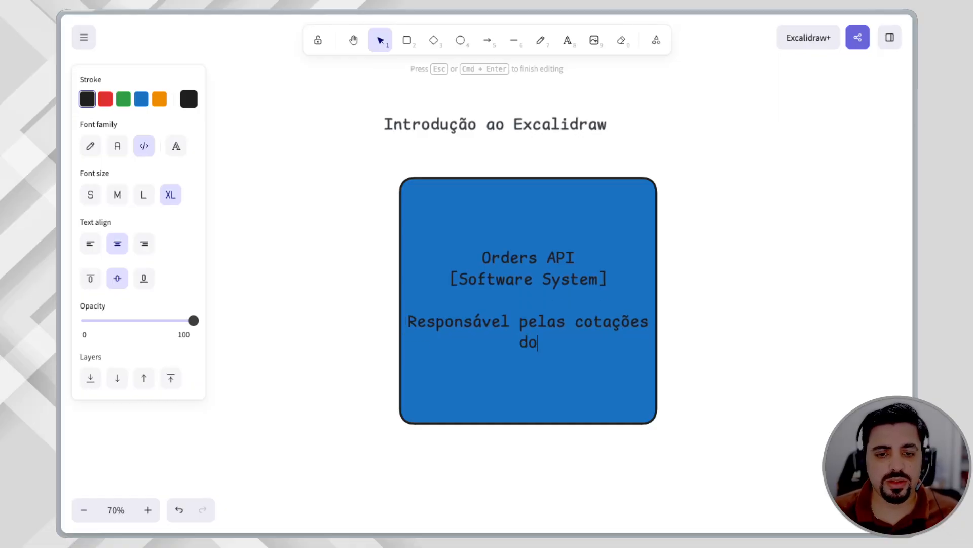
pyautogui.write('s produtos')
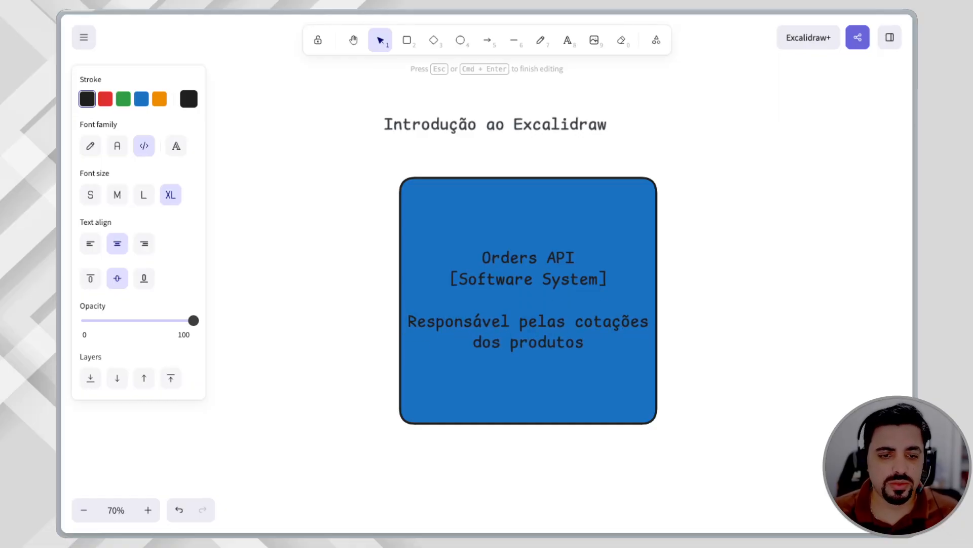
pyautogui.press('Escape')
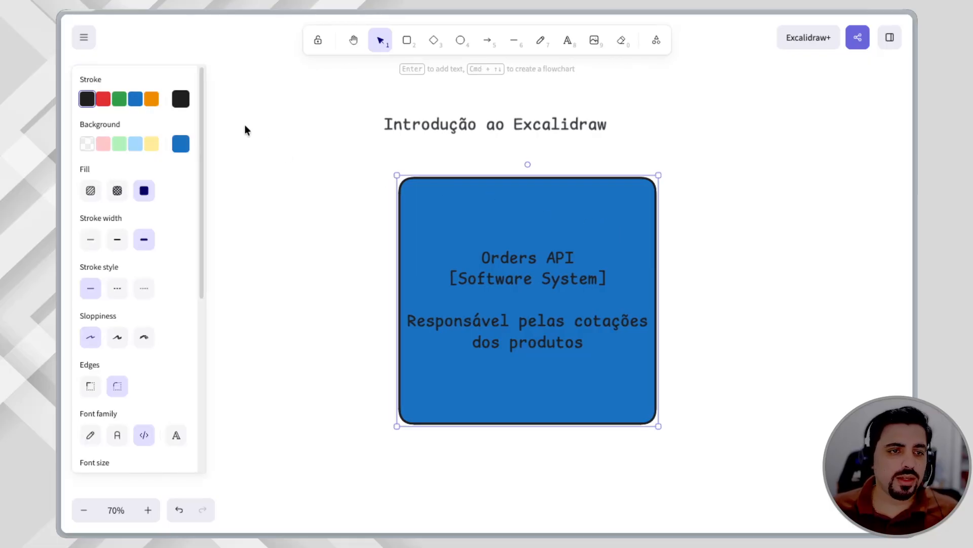
# Set the square's outline and text colour to white.
pyautogui.click(182, 100)
pyautogui.click(257, 163)
pyautogui.click(729, 218)
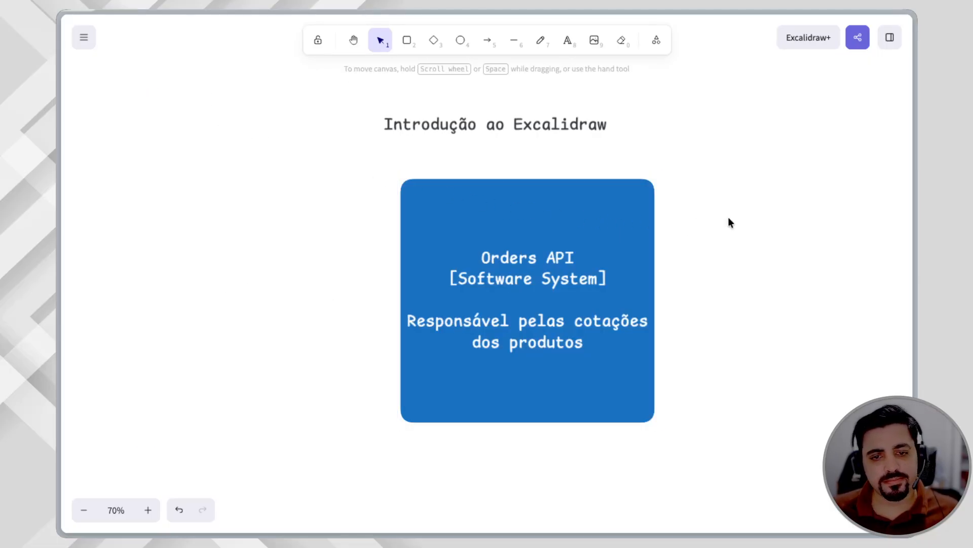
# Reposition the Orders API box further left below the title and enlarge it slightly so its text has more room.
pyautogui.moveTo(638, 382); pyautogui.dragTo(575, 385)
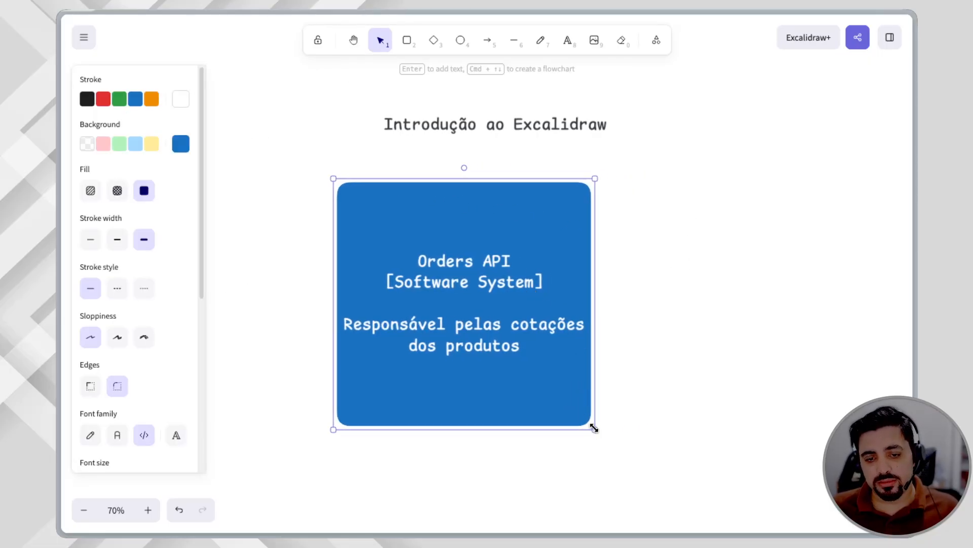
pyautogui.moveTo(595, 430); pyautogui.dragTo(615, 431)
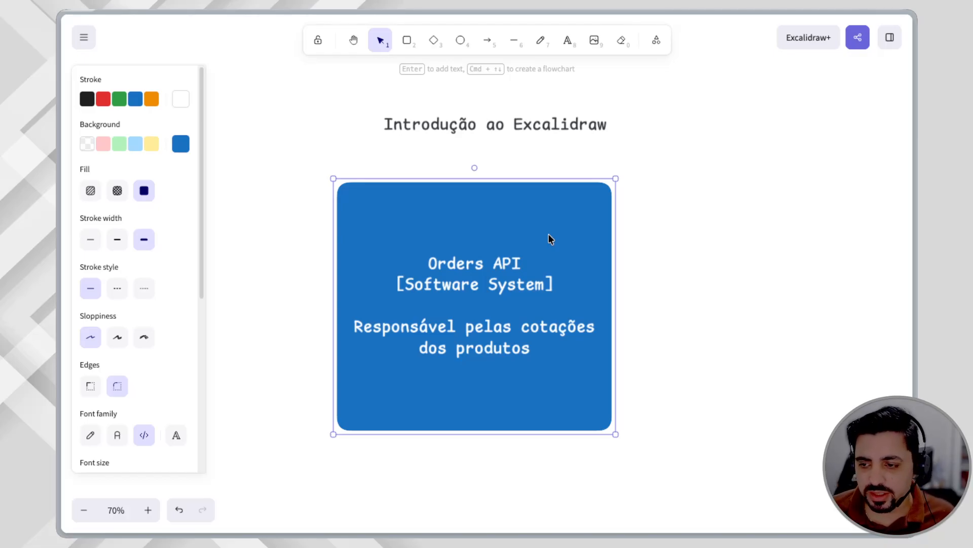
pyautogui.doubleClick(458, 284)
pyautogui.click(499, 270)
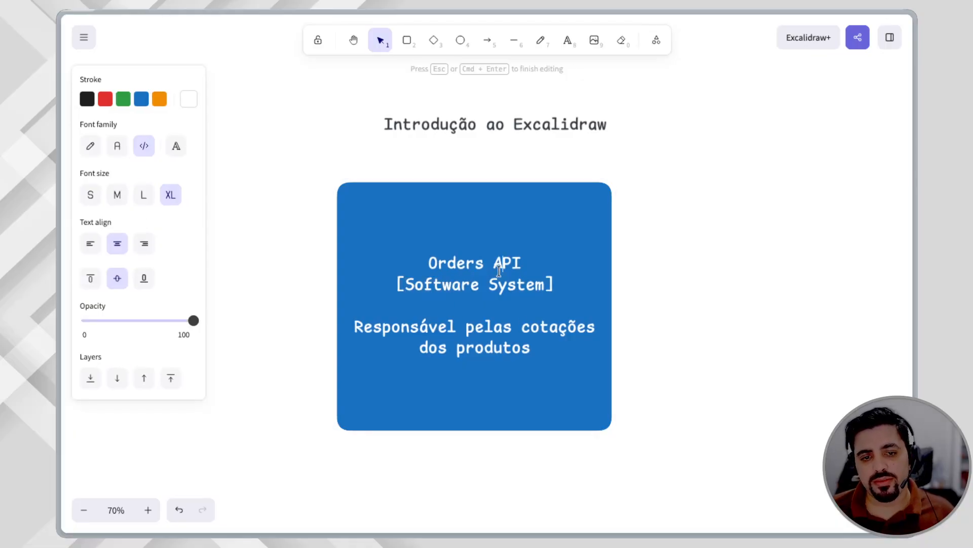
pyautogui.click(631, 279)
pyautogui.moveTo(557, 293)
pyautogui.mouseDown()
pyautogui.moveTo(399, 272)
pyautogui.moveTo(565, 284)
pyautogui.mouseUp()
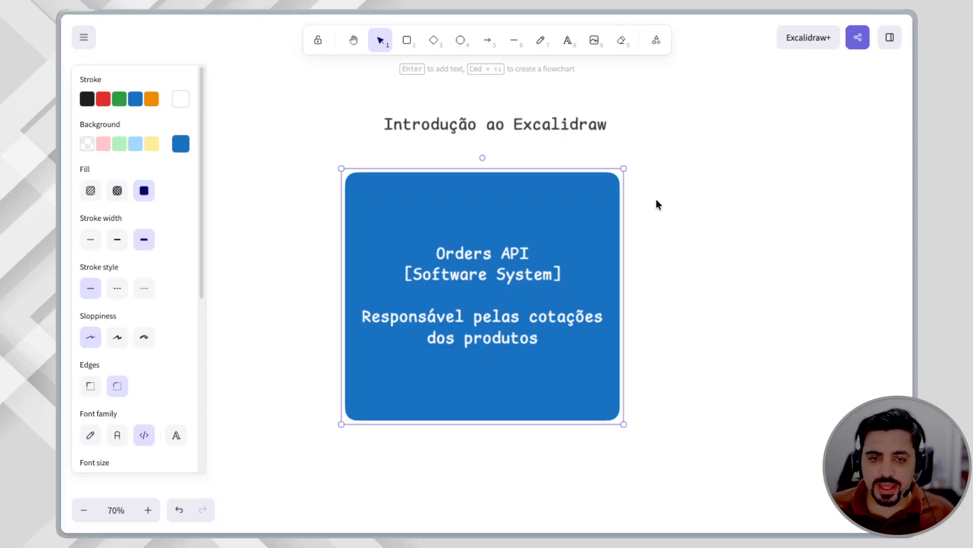
# Move the Orders API box left and place a duplicate of it on the right side of the canvas.
pyautogui.moveTo(550, 254); pyautogui.dragTo(448, 240)
pyautogui.press('super+v')
pyautogui.moveTo(579, 238); pyautogui.dragTo(774, 278)
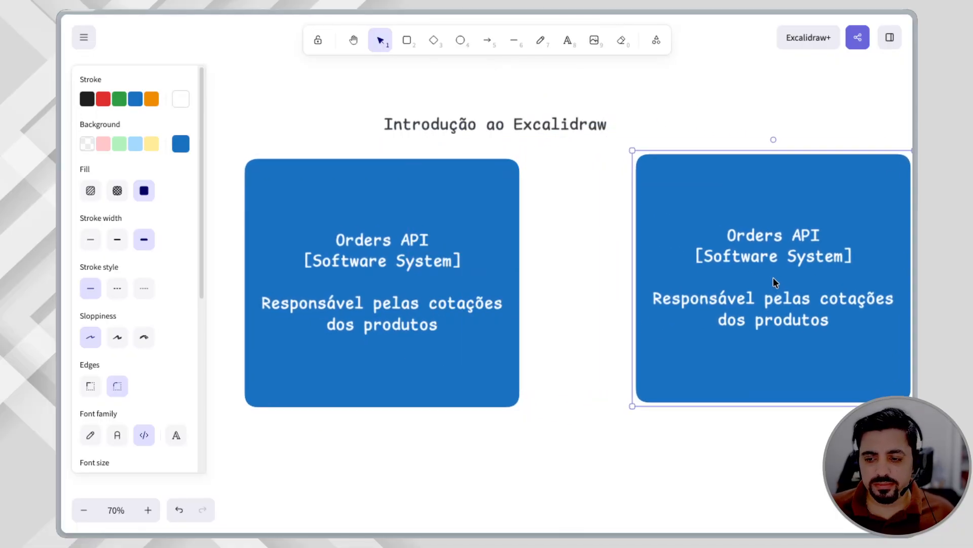
# Replace the "Orders API" heading in the duplicated box with "Payment".
pyautogui.doubleClick(773, 234)
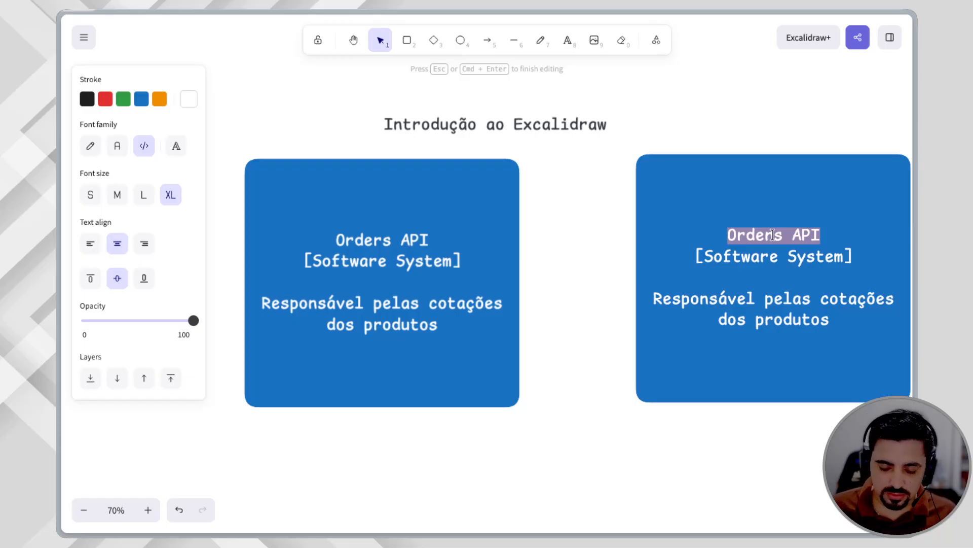
pyautogui.write('Pay')
pyautogui.press('BackSpace')
pyautogui.write('ym')
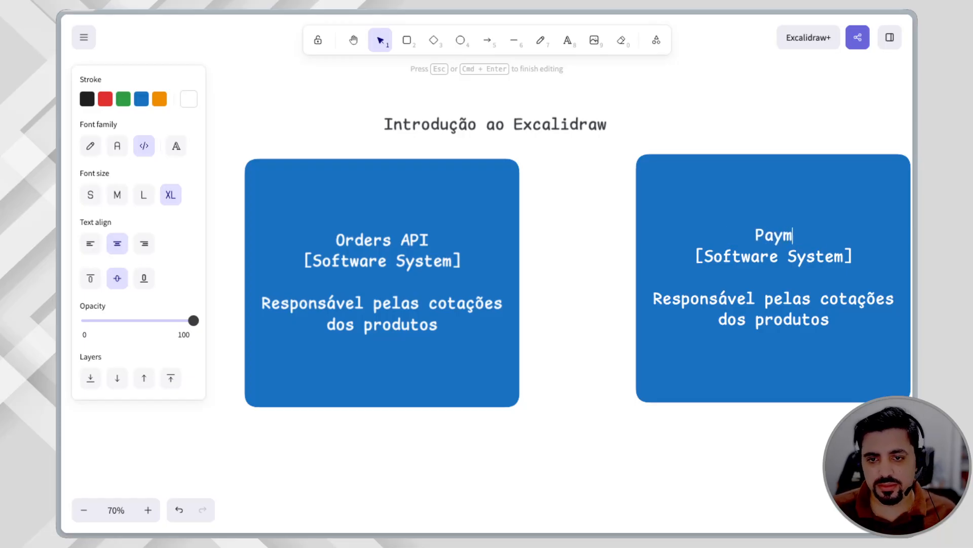
pyautogui.write('ent')
# Replace the duplicated box's "Payment" heading with "Subscription", keeping it on its own line above "[Software System]".
pyautogui.press('Home')
pyautogui.hotkey('shift', 'Down')
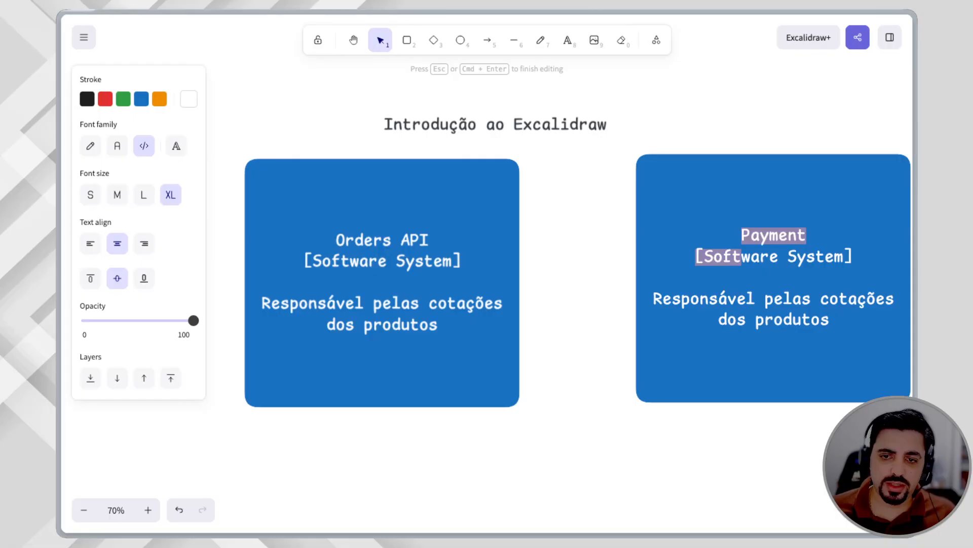
pyautogui.hotkey('shift', 'Left')
pyautogui.hotkey('shift', 'Left')
pyautogui.hotkey('shift', 'Left')
pyautogui.hotkey('shift', 'Left')
pyautogui.hotkey('shift', 'Left')
pyautogui.write('Subcription')
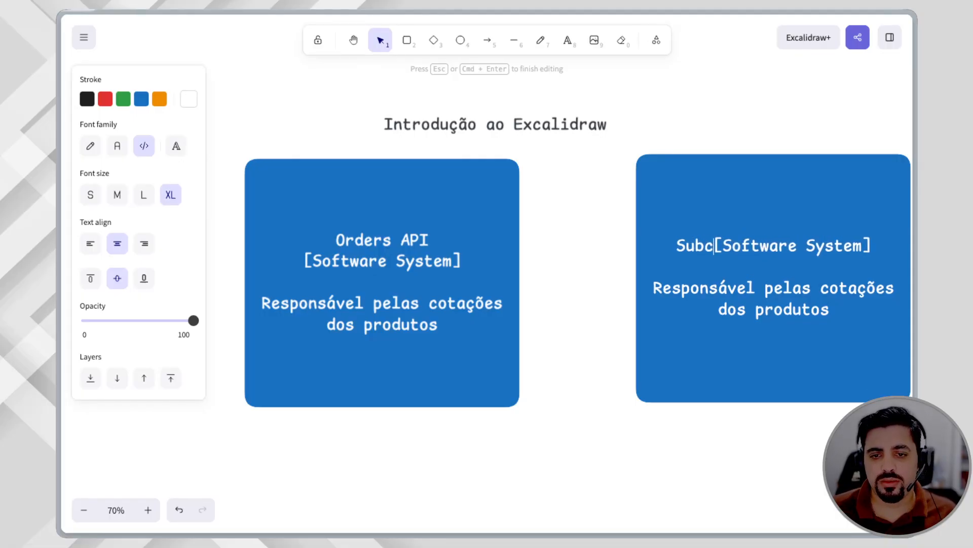
pyautogui.press('Return')
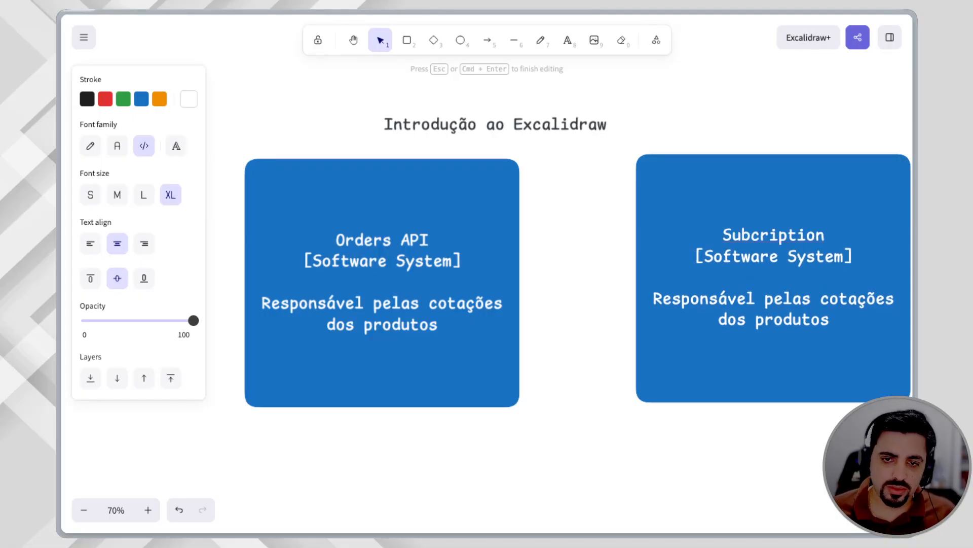
pyautogui.click(750, 235)
pyautogui.write('s')
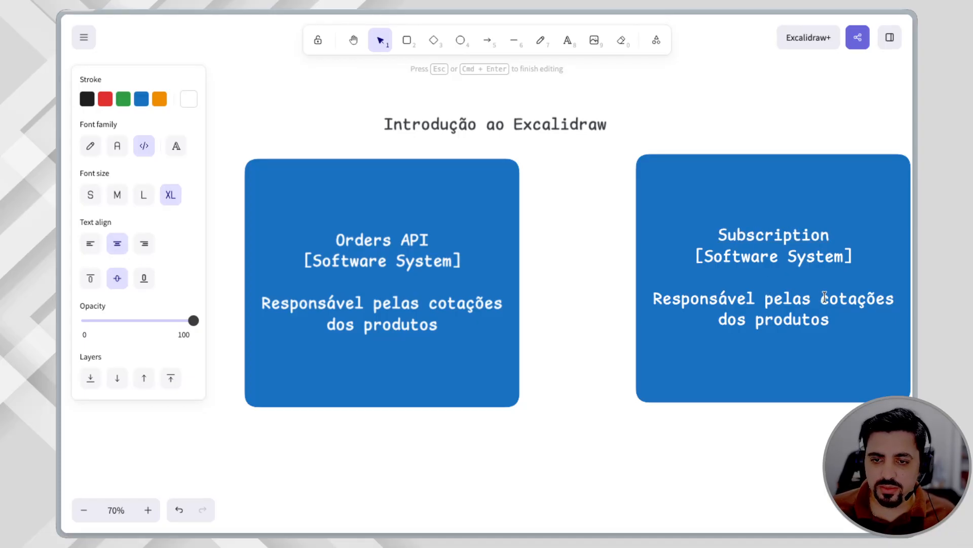
# Change the Subscription box's description to "Responsável pelas assinaturas dos clientes".
pyautogui.moveTo(825, 297); pyautogui.dragTo(898, 392)
pyautogui.press('BackSpace')
pyautogui.press('BackSpace')
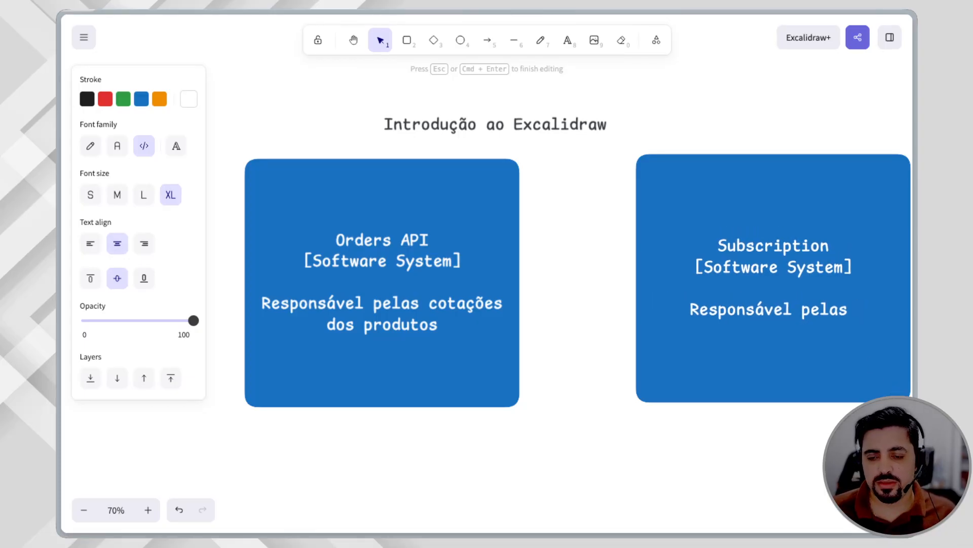
pyautogui.write('as')
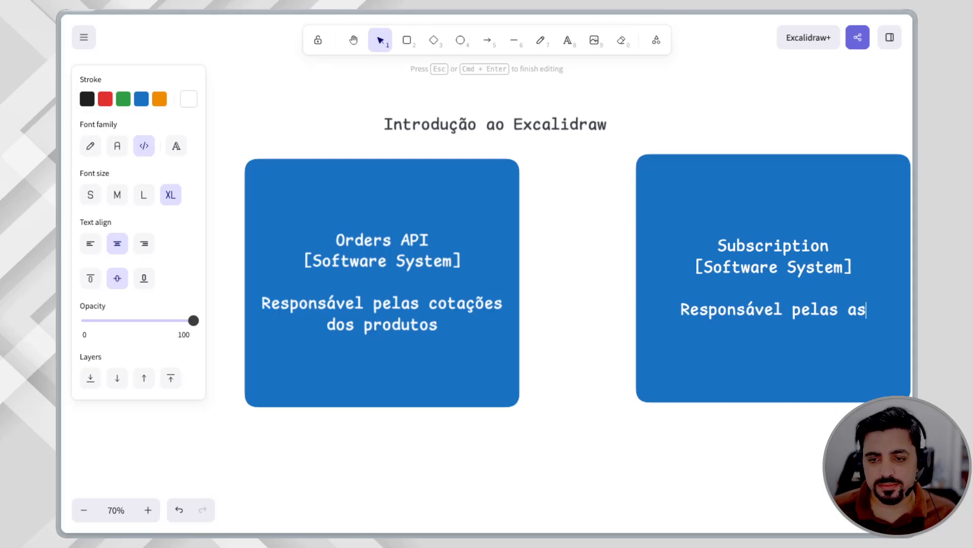
pyautogui.write('sinaturas do')
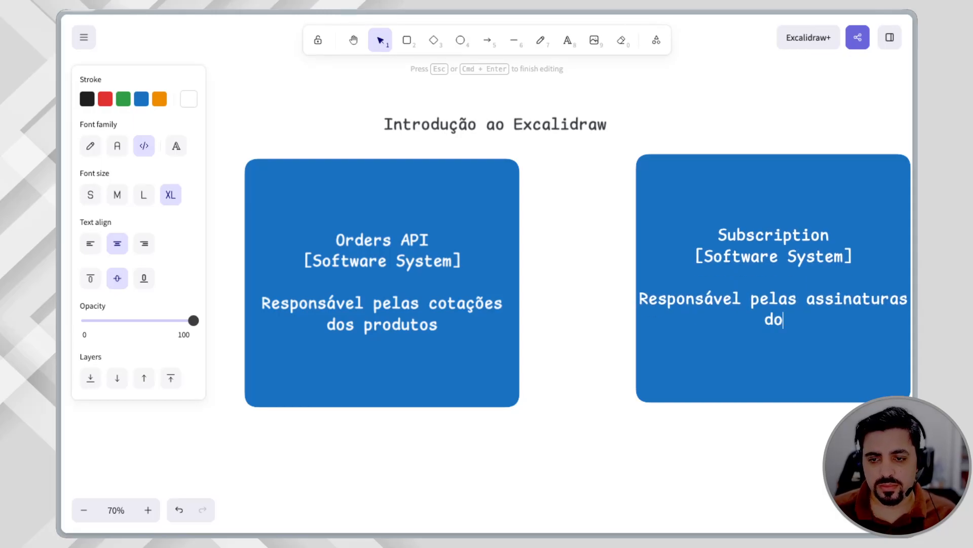
pyautogui.write('s clientes')
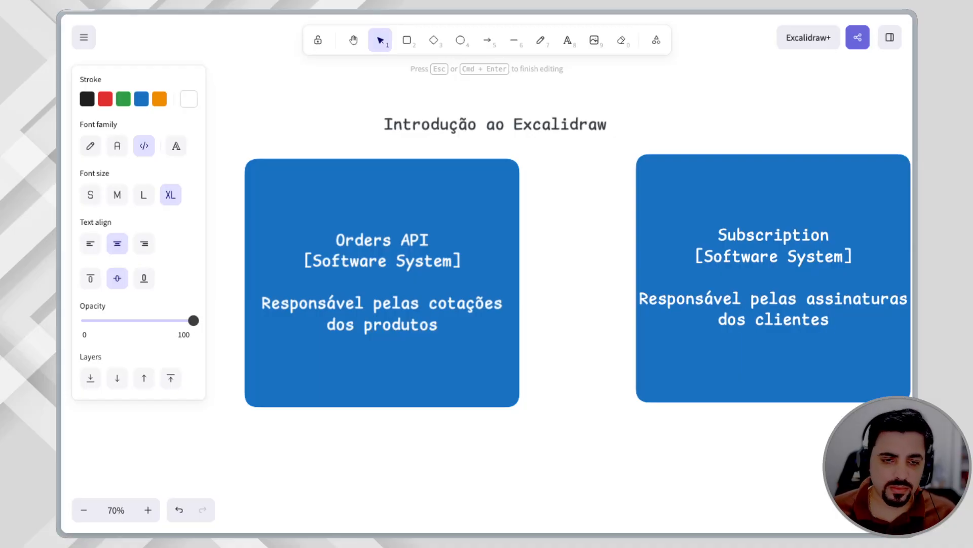
pyautogui.click(608, 293)
# Shift the Orders API box slightly left and connect it to the Subscription box with a black arrow.
pyautogui.moveTo(456, 279); pyautogui.dragTo(435, 278)
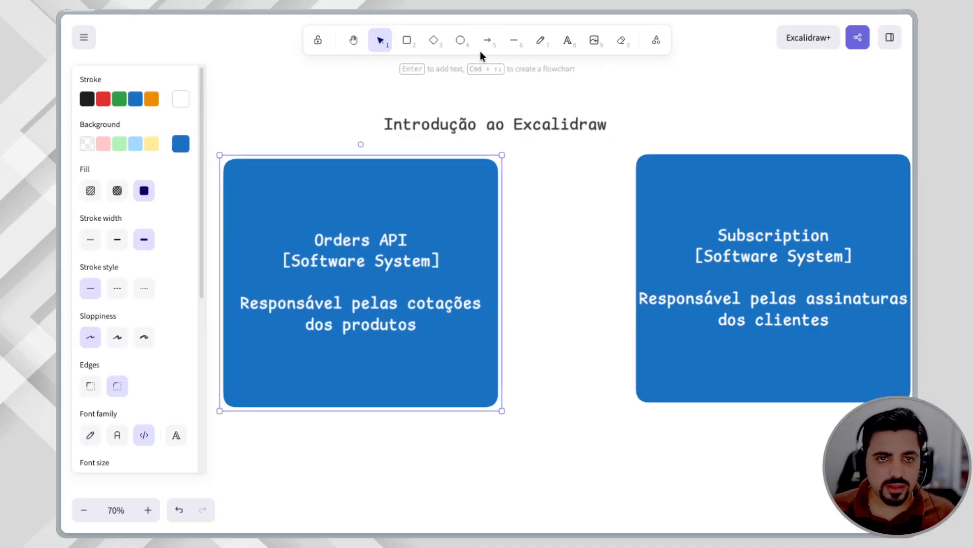
pyautogui.press('a')
pyautogui.moveTo(503, 282); pyautogui.dragTo(631, 278)
pyautogui.click(183, 100)
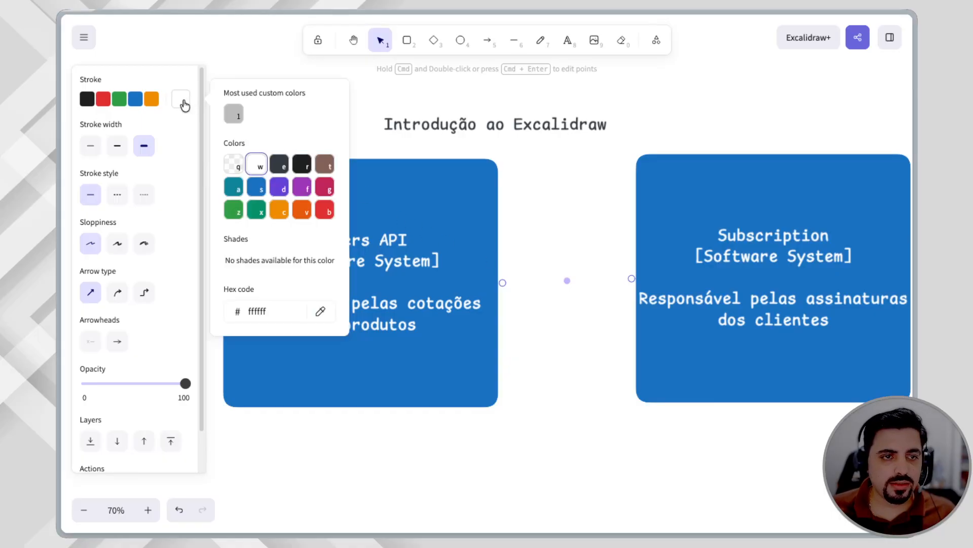
pyautogui.click(302, 163)
pyautogui.click(598, 240)
# Add the label "Salva" to the arrow between the two boxes.
pyautogui.click(589, 277)
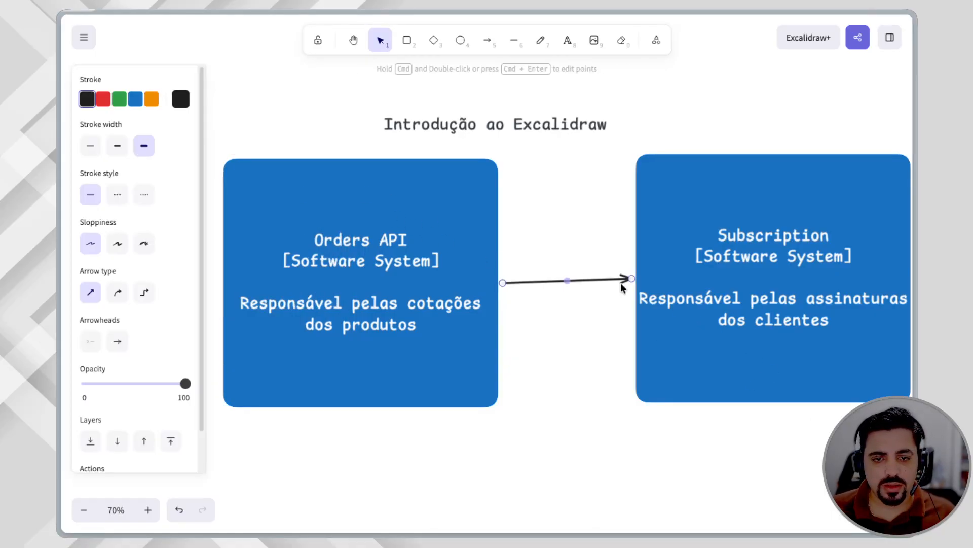
pyautogui.doubleClick(601, 281)
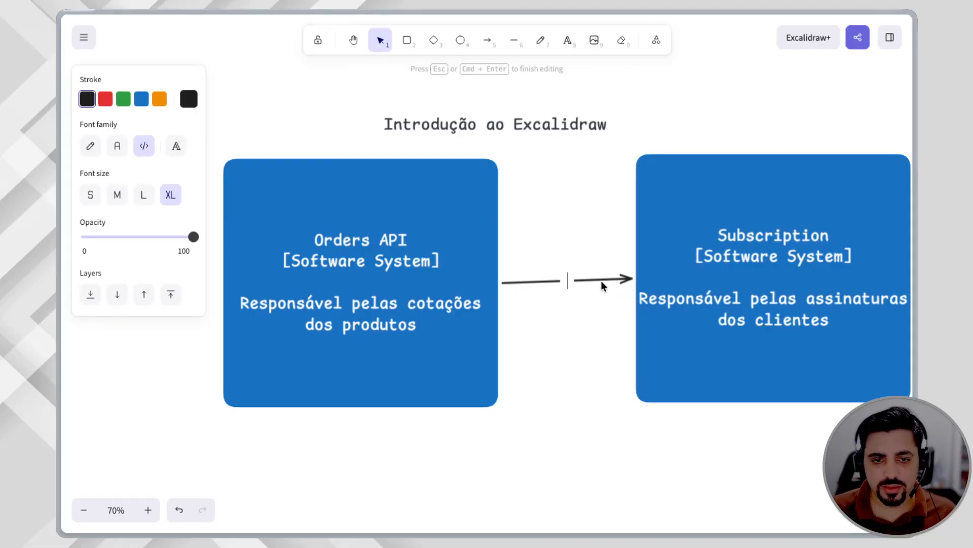
pyautogui.write('Salva')
pyautogui.press('Return')
pyautogui.write('[h')
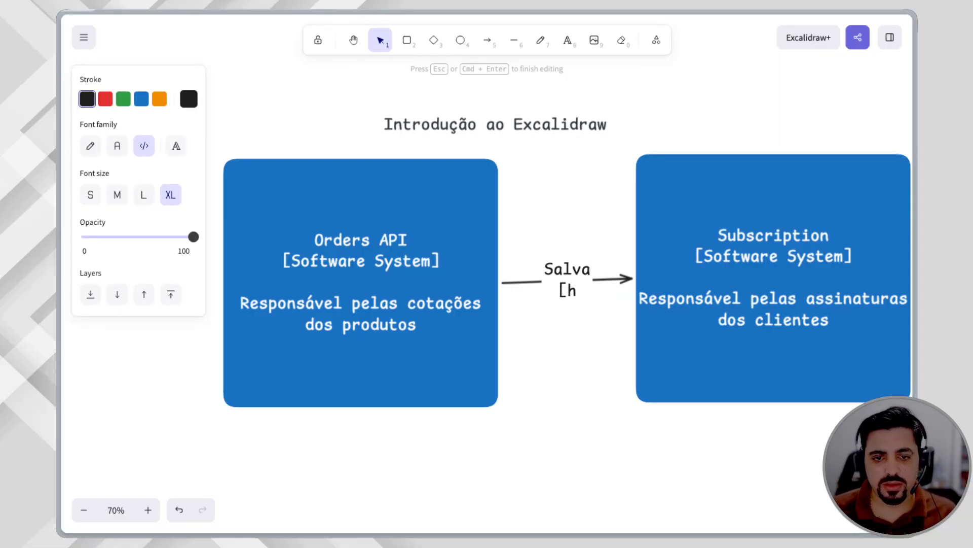
pyautogui.write('tt[]')
pyautogui.press('BackSpace')
pyautogui.press('BackSpace')
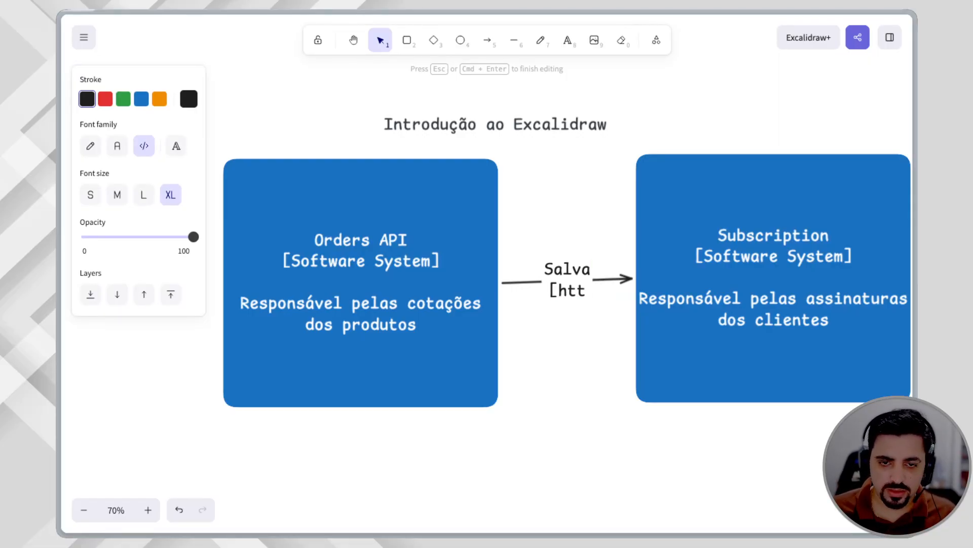
pyautogui.press('BackSpace')
pyautogui.press('BackSpace')
pyautogui.press('BackSpace')
pyautogui.press('BackSpace')
pyautogui.press('BackSpace')
# Extend the arrow's label to read "Salva dados".
pyautogui.write('dad')
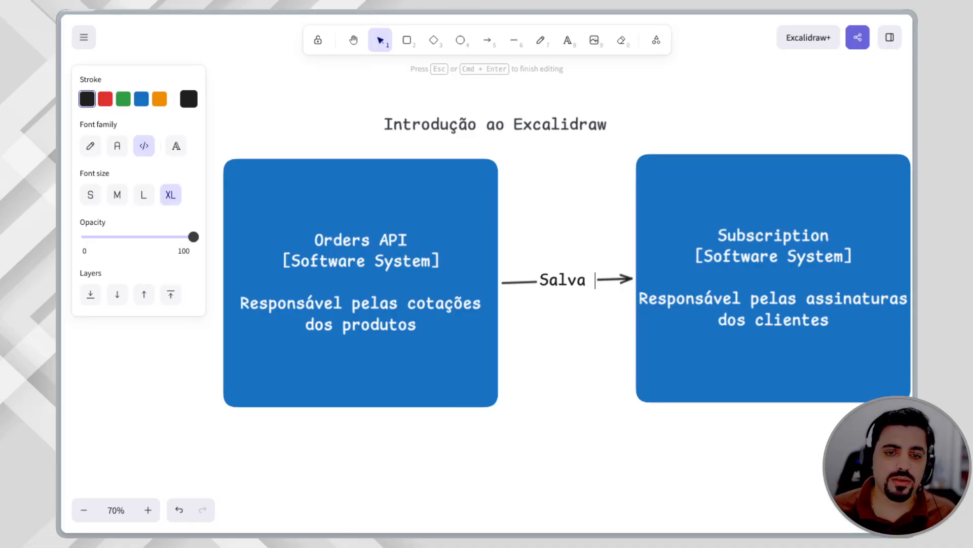
pyautogui.press('BackSpace')
pyautogui.press('BackSpace')
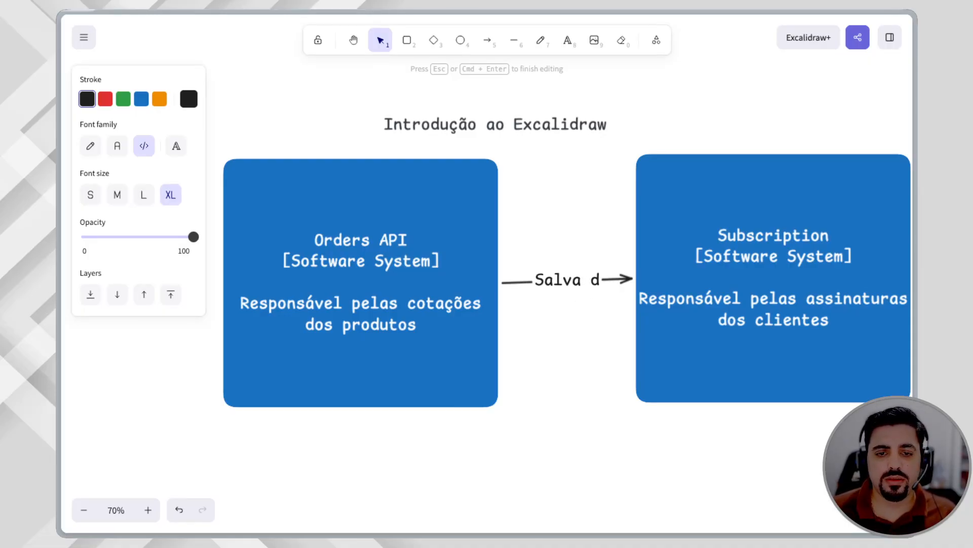
pyautogui.write('ados')
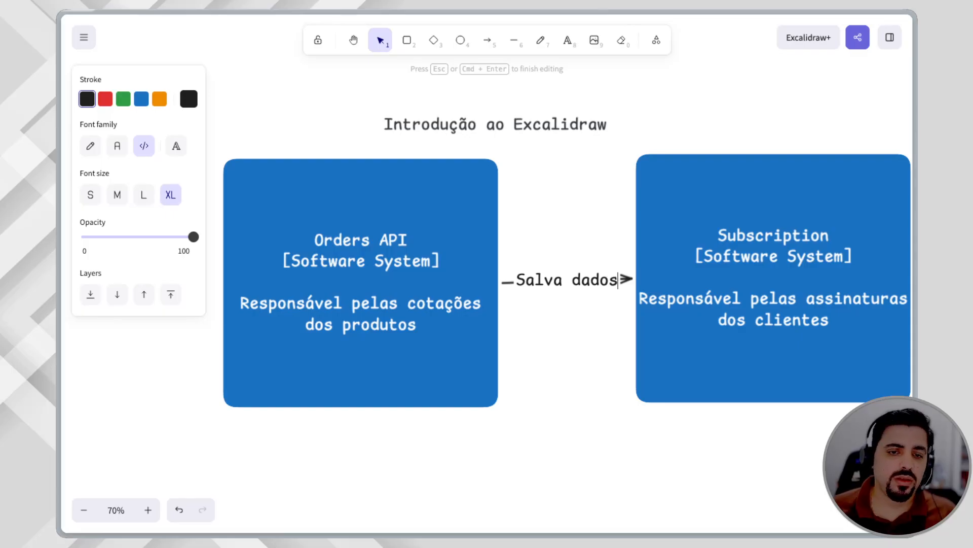
# Move the Orders API box further away from the Subscription box to lengthen the labelled arrow.
pyautogui.scroll(-2, 527, 437)
pyautogui.moveTo(450, 279); pyautogui.dragTo(384, 285)
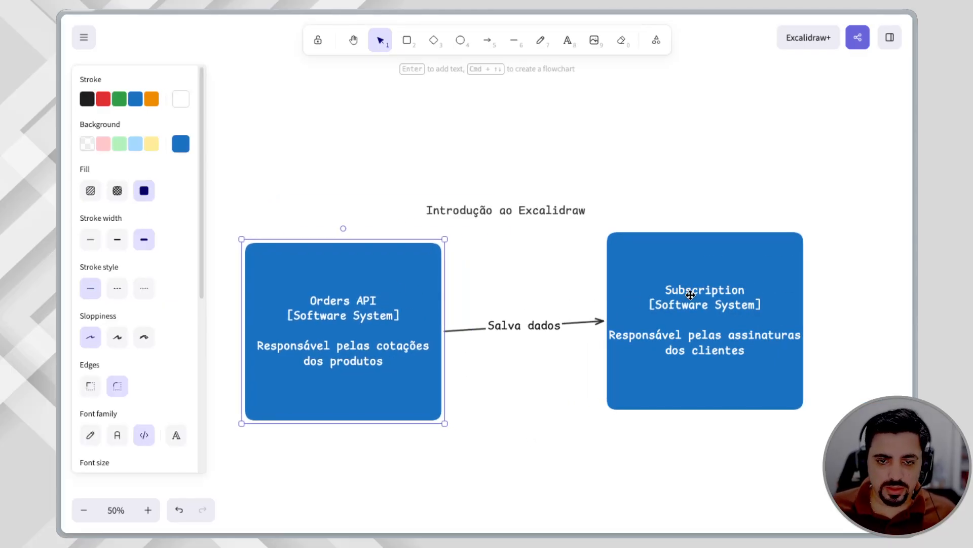
# Shift the Subscription box slightly down and outward, and reposition the Orders API box roughly level with it.
pyautogui.moveTo(689, 296); pyautogui.dragTo(708, 310)
pyautogui.click(587, 289)
pyautogui.click(489, 324)
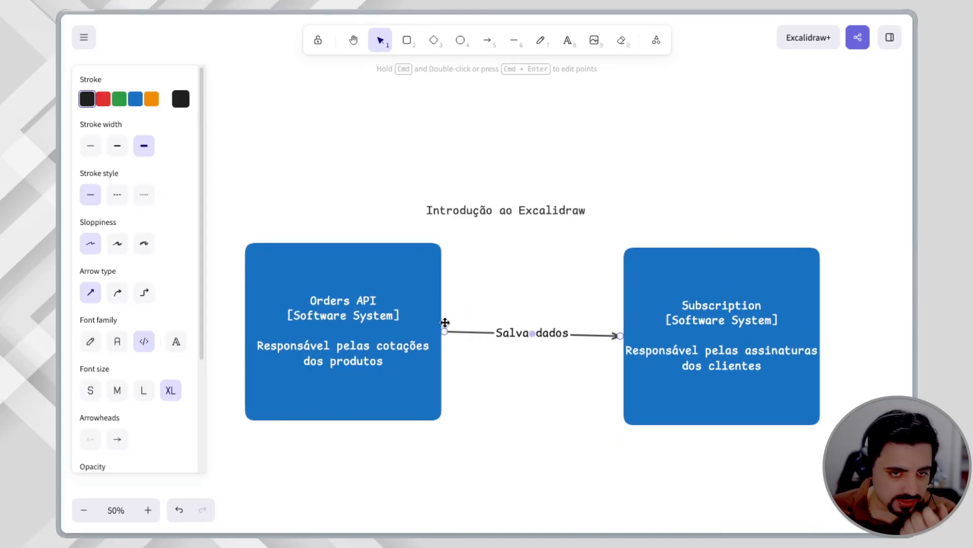
pyautogui.moveTo(413, 300); pyautogui.dragTo(443, 285)
pyautogui.click(507, 320)
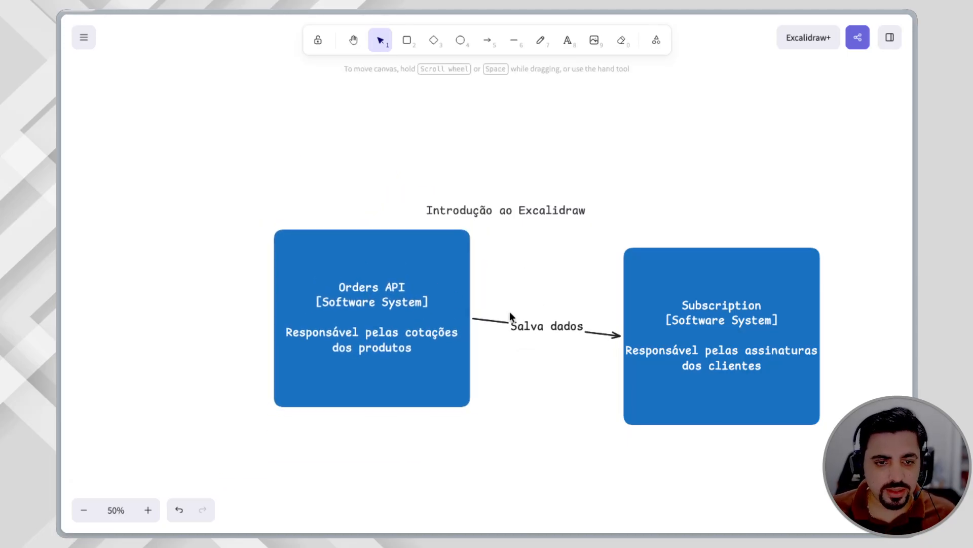
pyautogui.moveTo(477, 321); pyautogui.dragTo(429, 354)
pyautogui.click(485, 319)
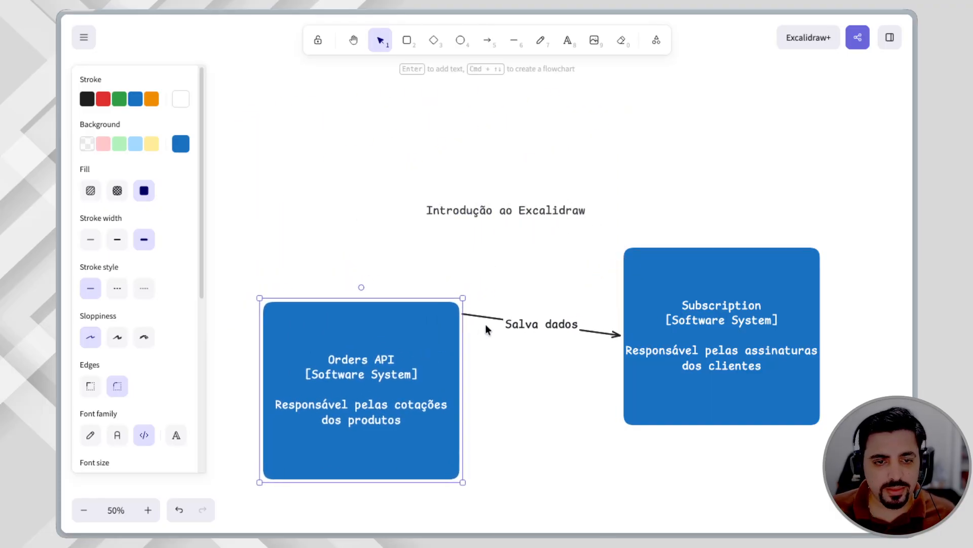
pyautogui.moveTo(464, 315); pyautogui.dragTo(435, 348)
# Change the connecting arrow to the elbow type and move the Orders API box lower than the Subscription box.
pyautogui.click(604, 338)
pyautogui.moveTo(620, 337)
pyautogui.mouseDown()
pyautogui.moveTo(603, 345)
pyautogui.moveTo(620, 336)
pyautogui.mouseUp()
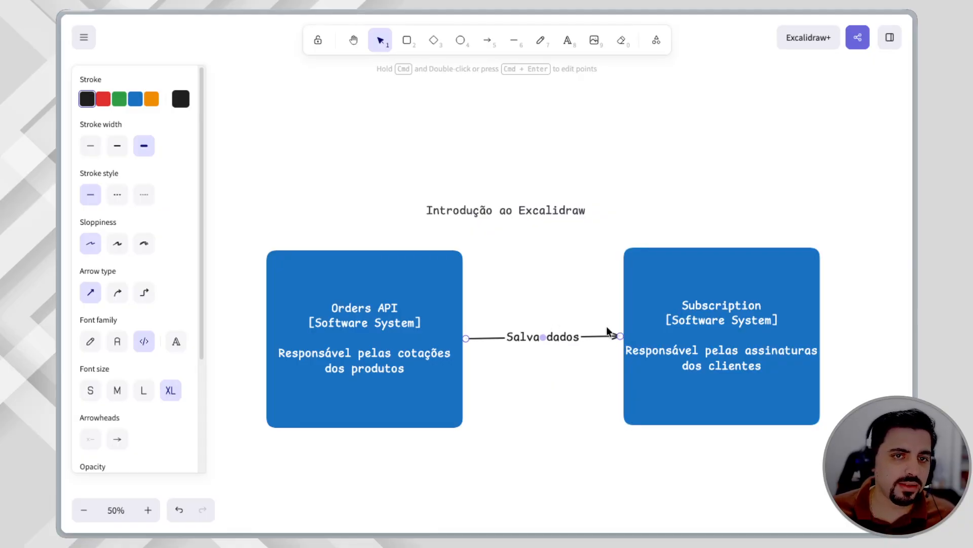
pyautogui.click(144, 293)
pyautogui.moveTo(338, 328); pyautogui.dragTo(349, 431)
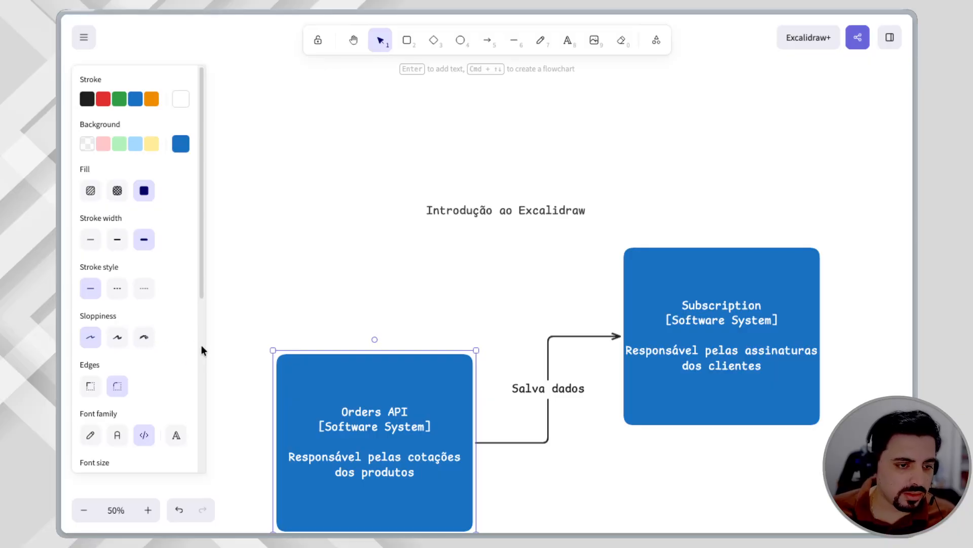
# Change the connecting arrow to the curved type and raise the Orders API box closer to the Subscription box's level.
pyautogui.click(558, 336)
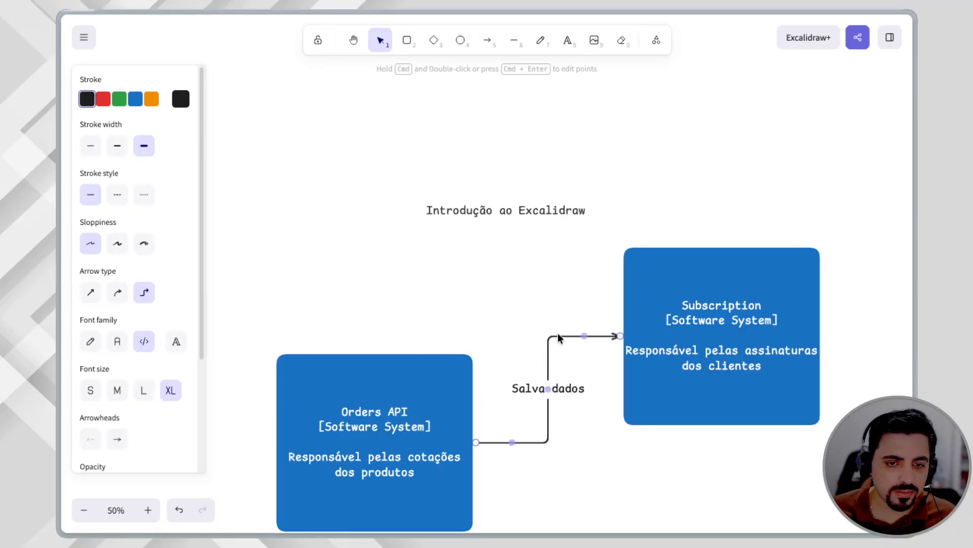
pyautogui.click(119, 296)
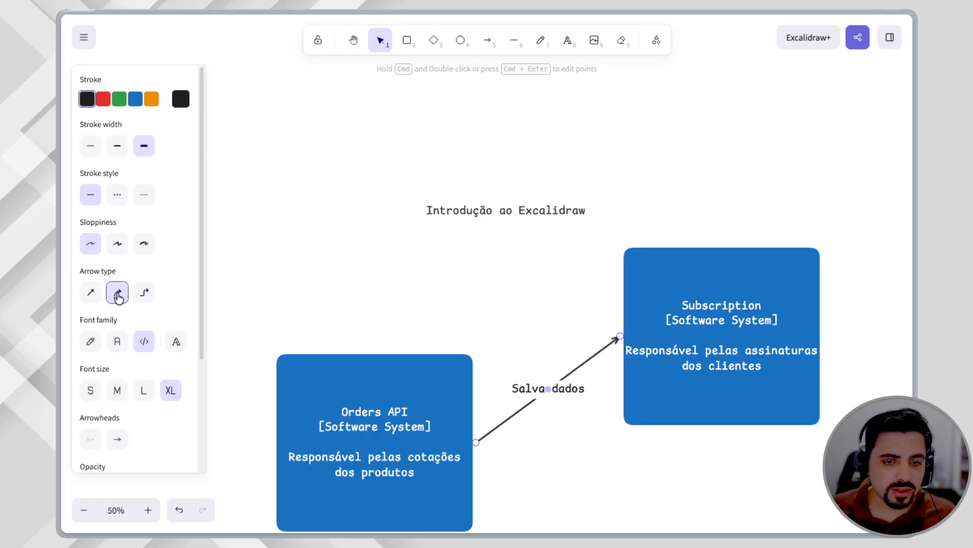
pyautogui.moveTo(324, 406); pyautogui.dragTo(324, 351)
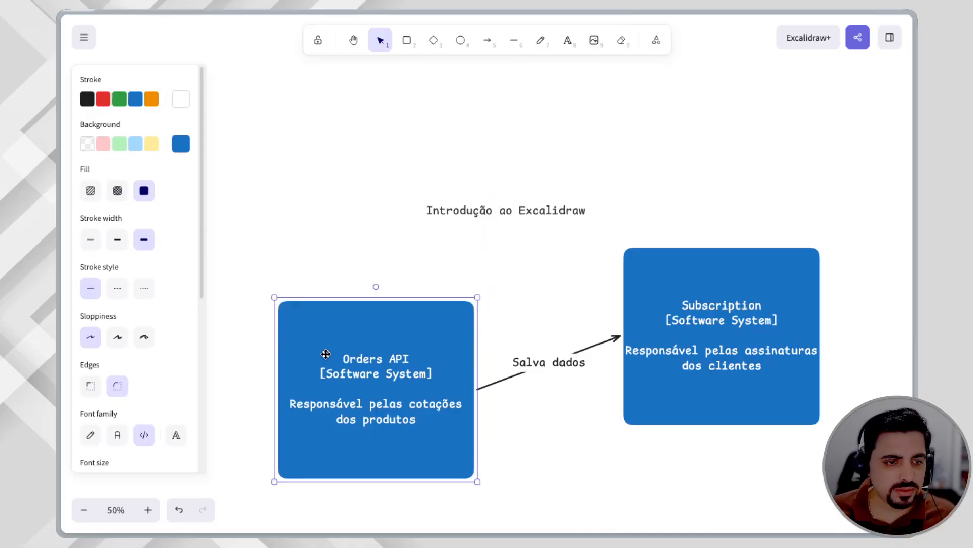
# Bend the curved arrow by pulling its midpoint down into the gap between the two boxes.
pyautogui.click(578, 349)
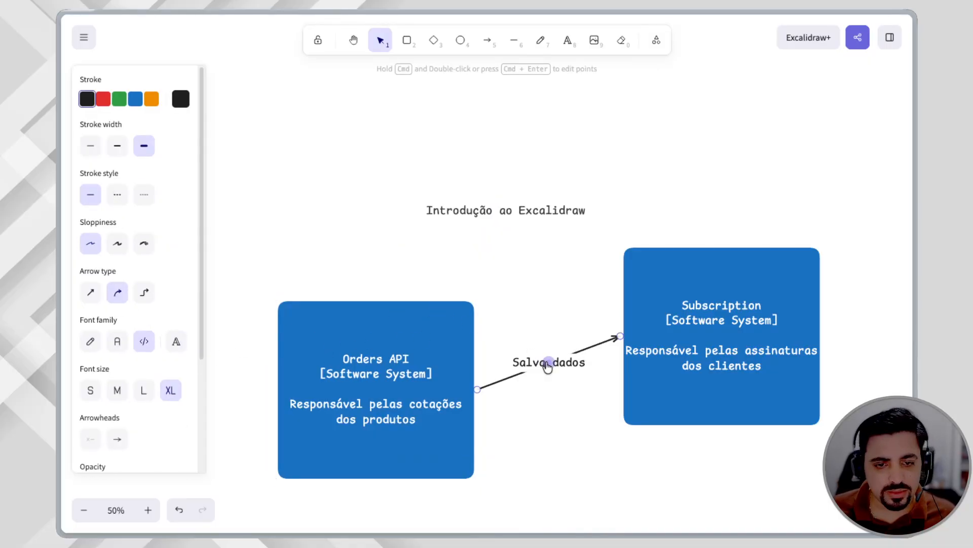
pyautogui.moveTo(548, 362); pyautogui.dragTo(570, 479)
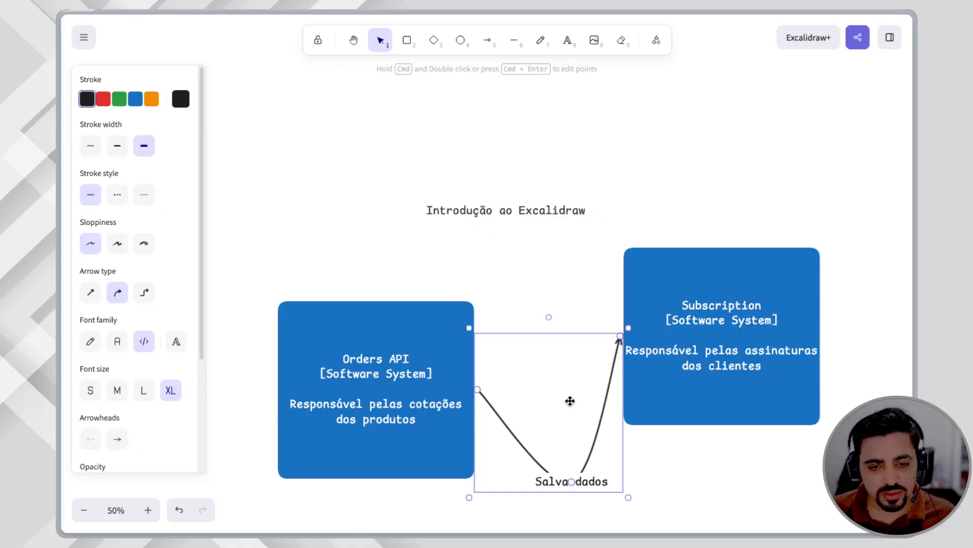
pyautogui.click(568, 301)
pyautogui.click(600, 405)
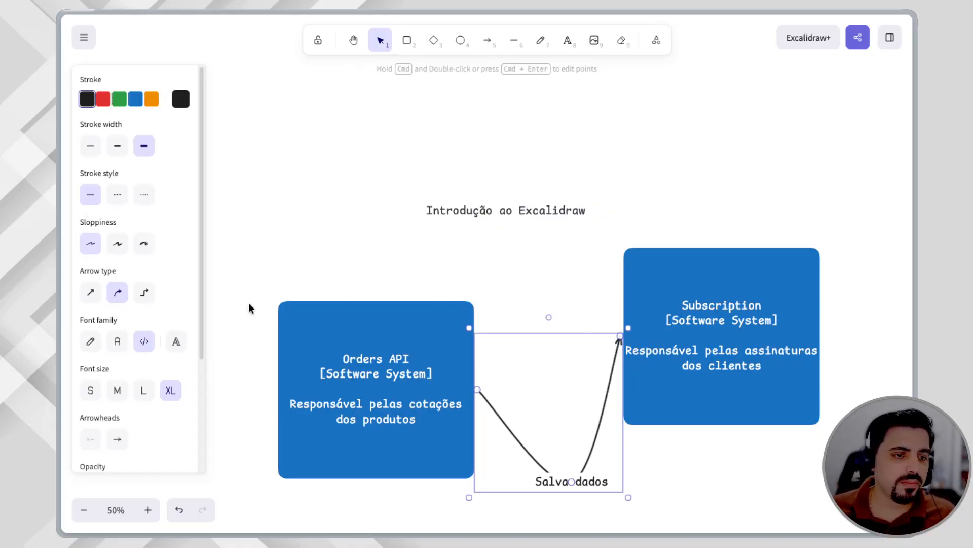
# Try the sharp type on the bent arrow, and undo that change together with the bend.
pyautogui.click(90, 293)
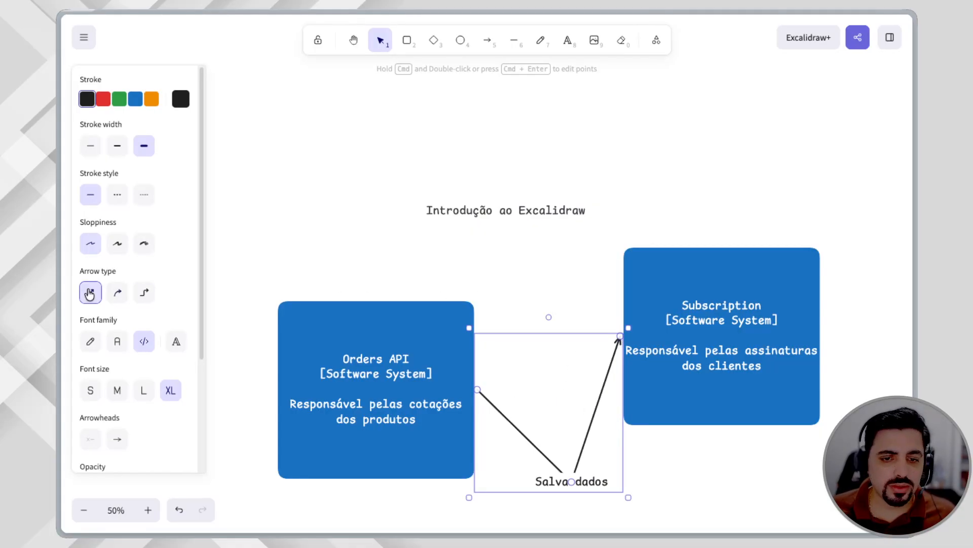
pyautogui.press('super+z')
pyautogui.press('super+z')
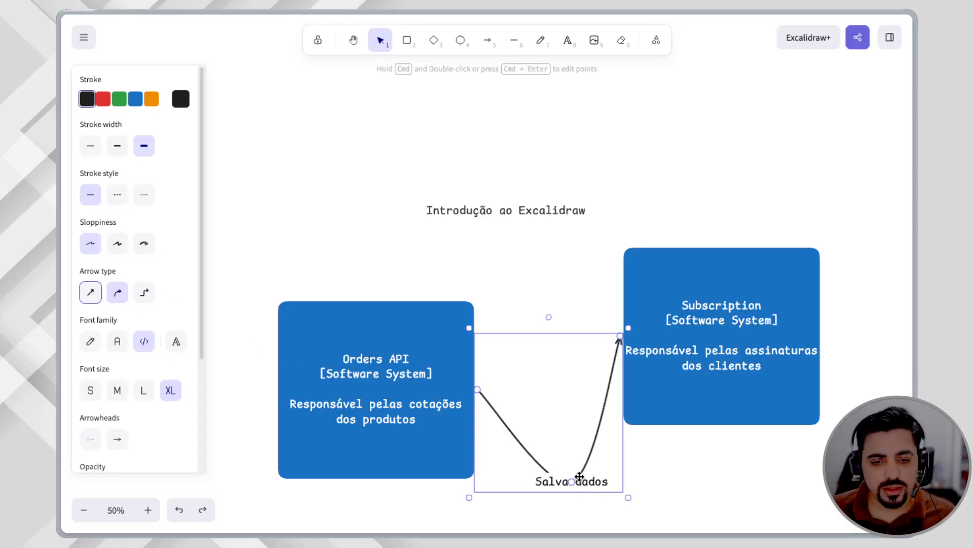
# Set the connecting arrow to the elbow type and shift the Orders API box slightly down and away from the Subscription box.
pyautogui.click(90, 292)
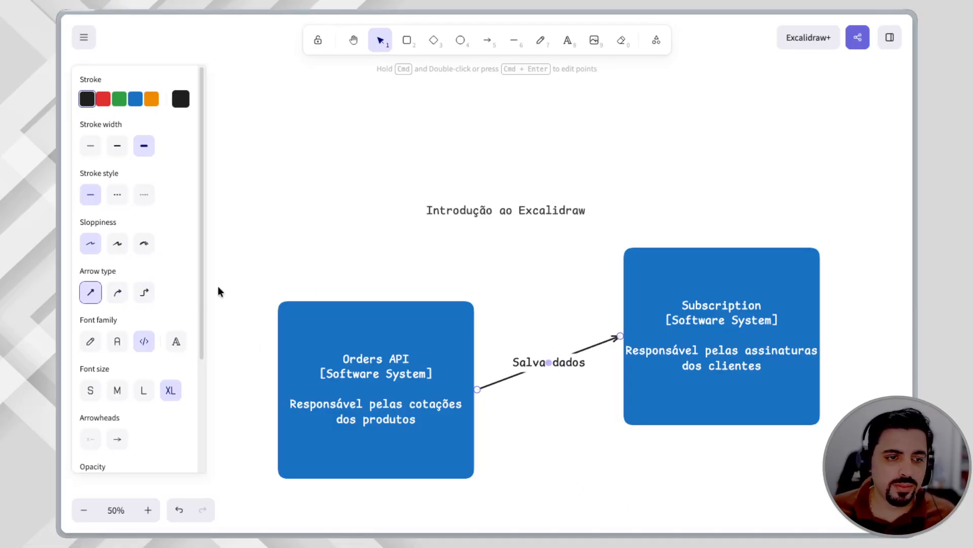
pyautogui.click(144, 292)
pyautogui.moveTo(376, 352); pyautogui.dragTo(357, 365)
pyautogui.click(384, 262)
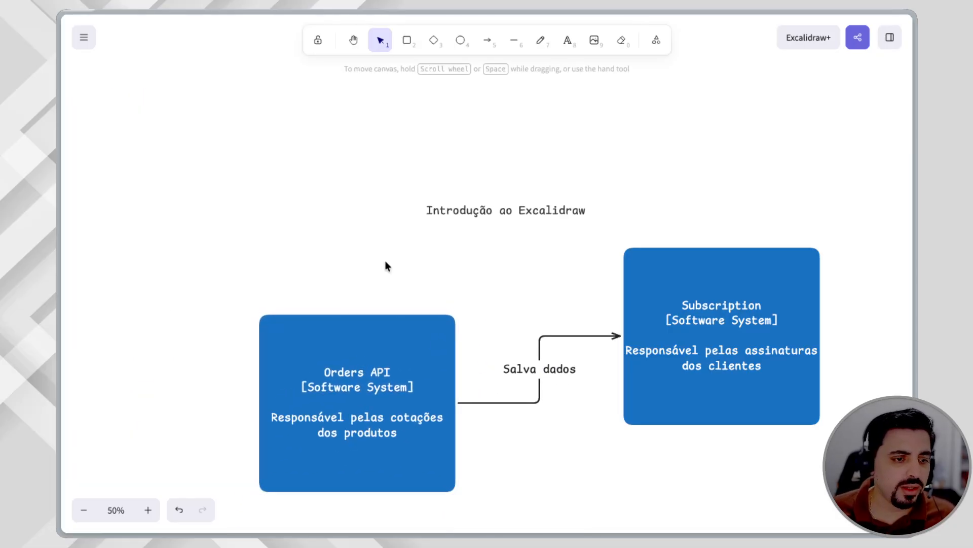
pyautogui.click(563, 335)
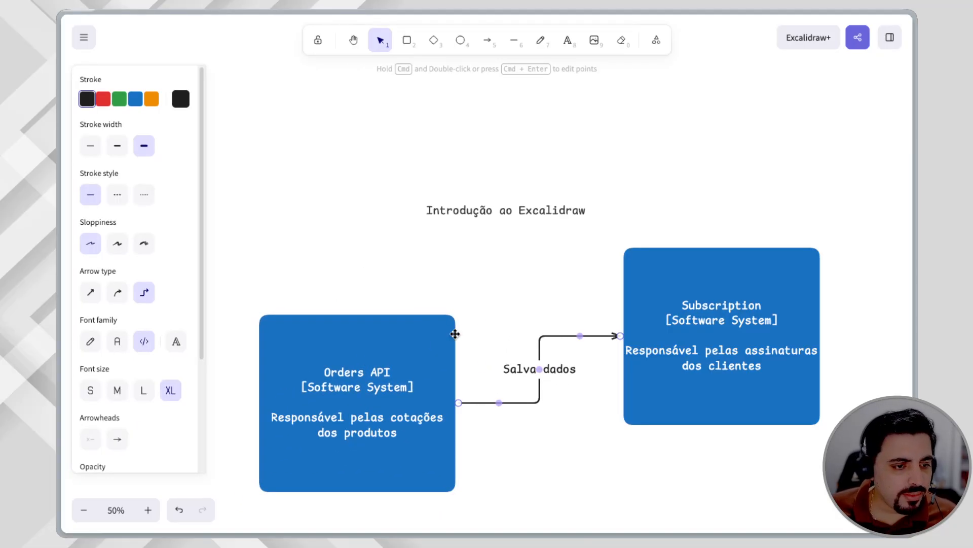
pyautogui.click(433, 221)
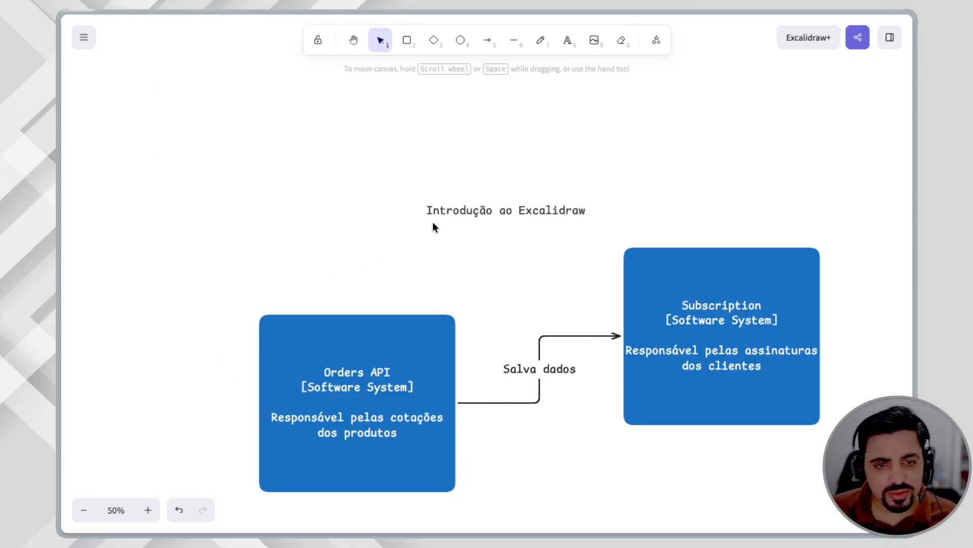
# Add a text reading "Olá" on an empty area of the canvas.
pyautogui.click(434, 211)
pyautogui.click(342, 235)
pyautogui.moveTo(342, 230); pyautogui.dragTo(610, 325)
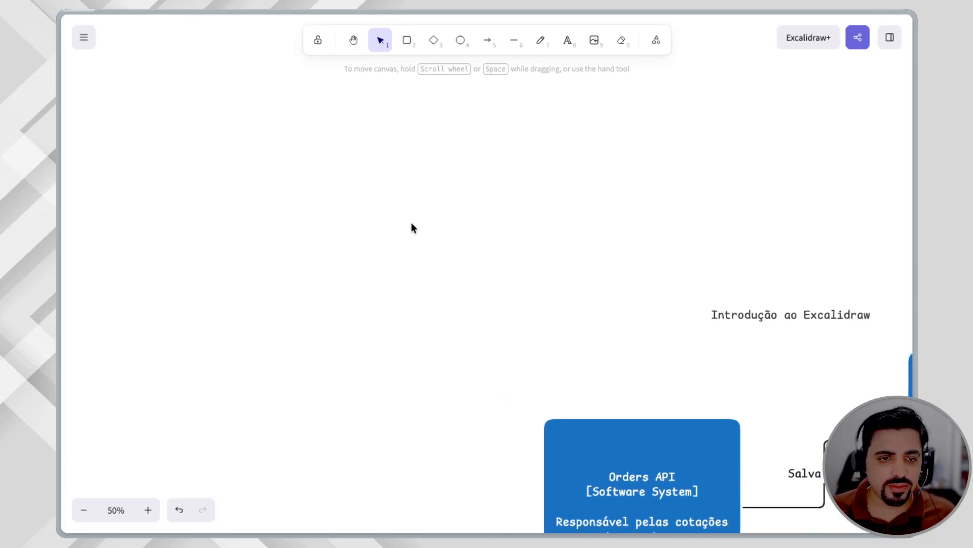
pyautogui.moveTo(394, 208); pyautogui.dragTo(648, 352)
pyautogui.hotkey('ctrl', '=')
pyautogui.hotkey('ctrl', '=')
pyautogui.press('t')
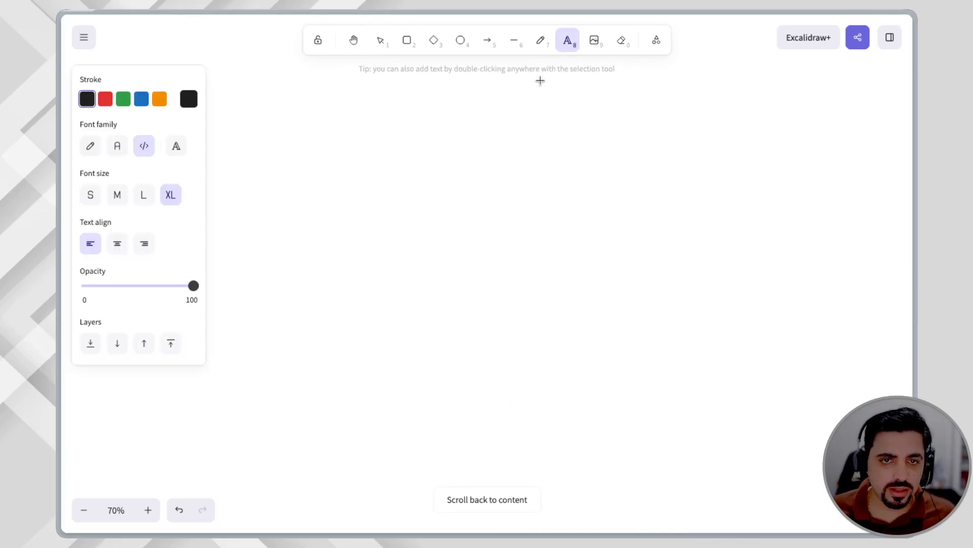
pyautogui.click(430, 172)
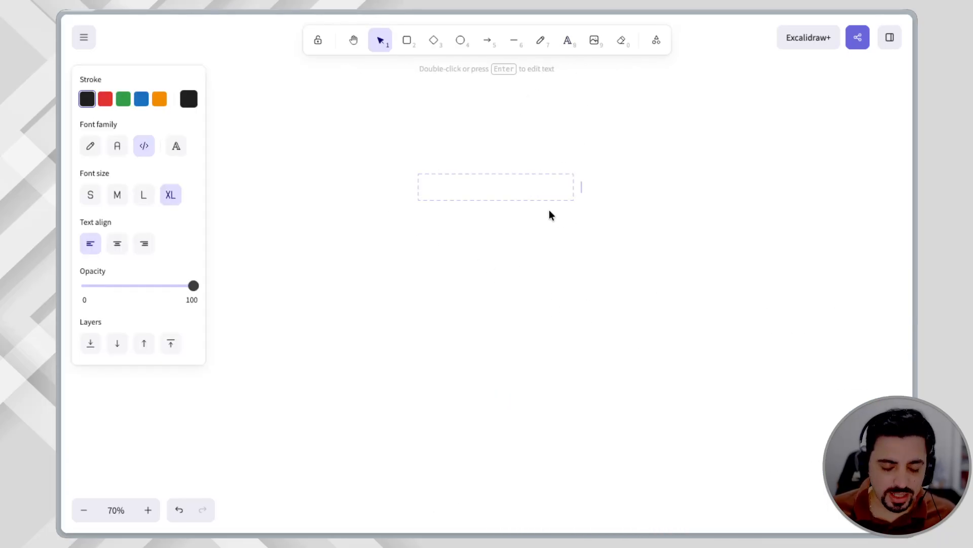
pyautogui.write("01'")
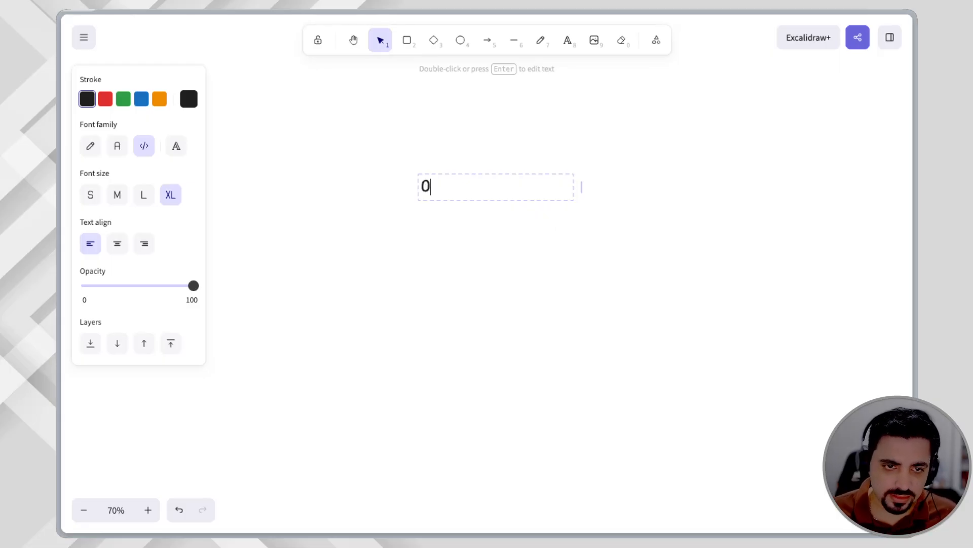
pyautogui.click(599, 208)
# Add a second text reading "Oi" just below the "Olá" text.
pyautogui.click(428, 194)
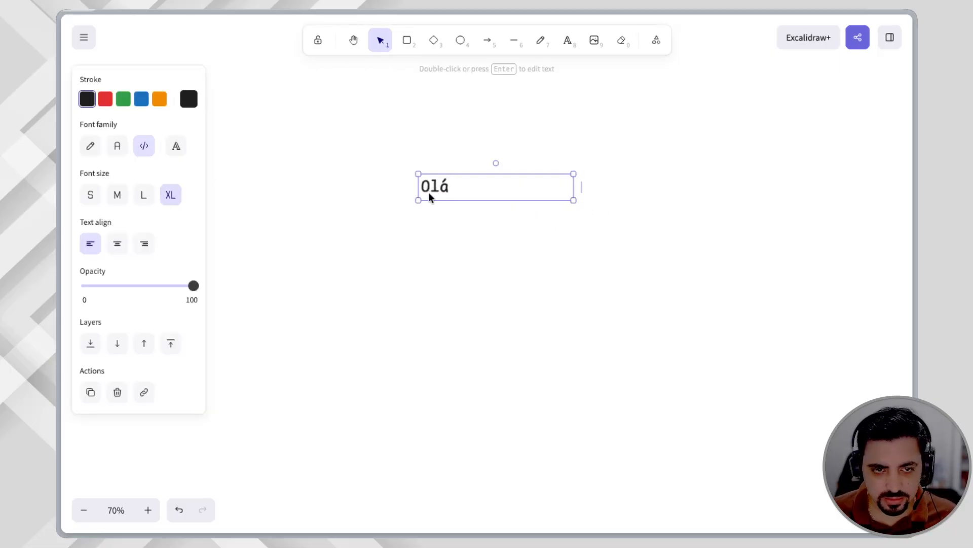
pyautogui.moveTo(443, 203); pyautogui.dragTo(471, 222)
pyautogui.press('Return')
pyautogui.write('0')
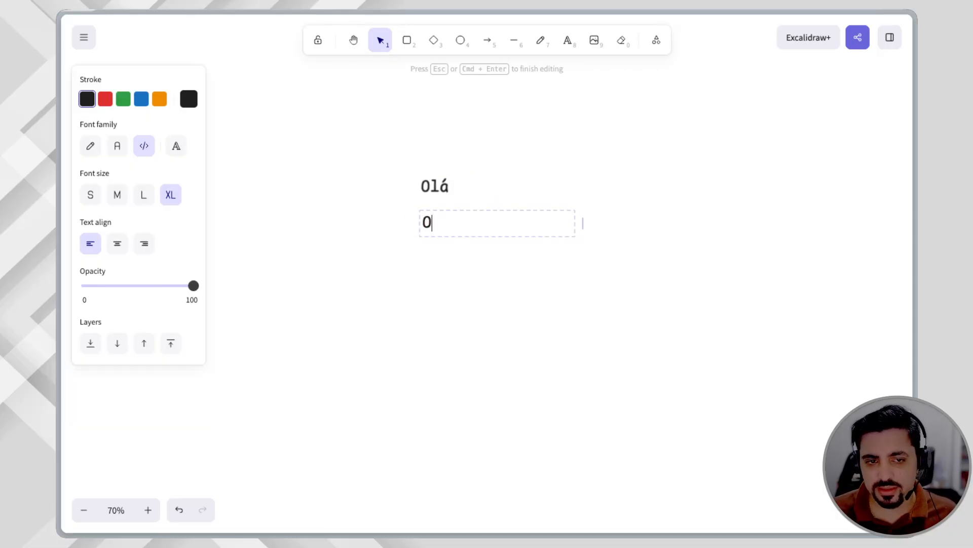
pyautogui.write('i')
pyautogui.click(428, 279)
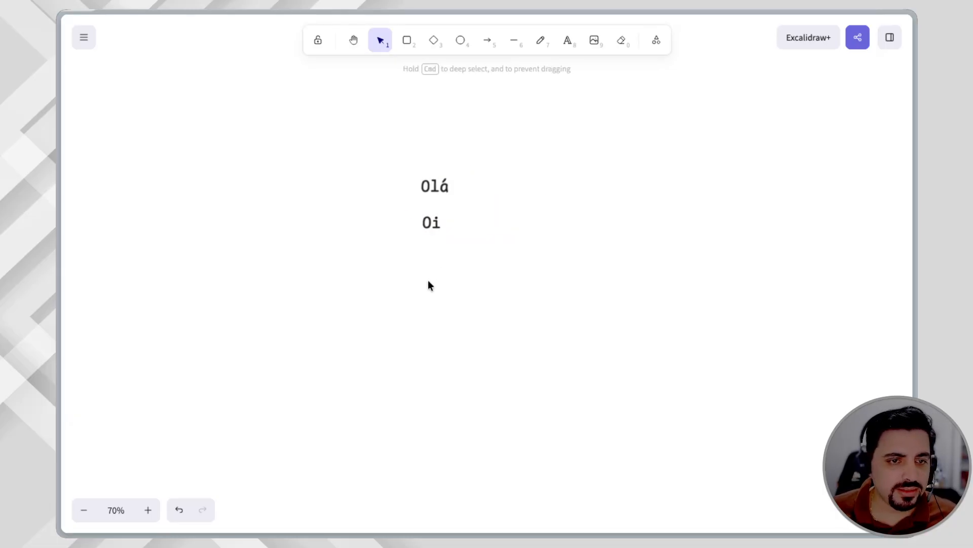
# Set the "Olá" text to font size S and move the "Oi" text closer beneath it.
pyautogui.click(444, 195)
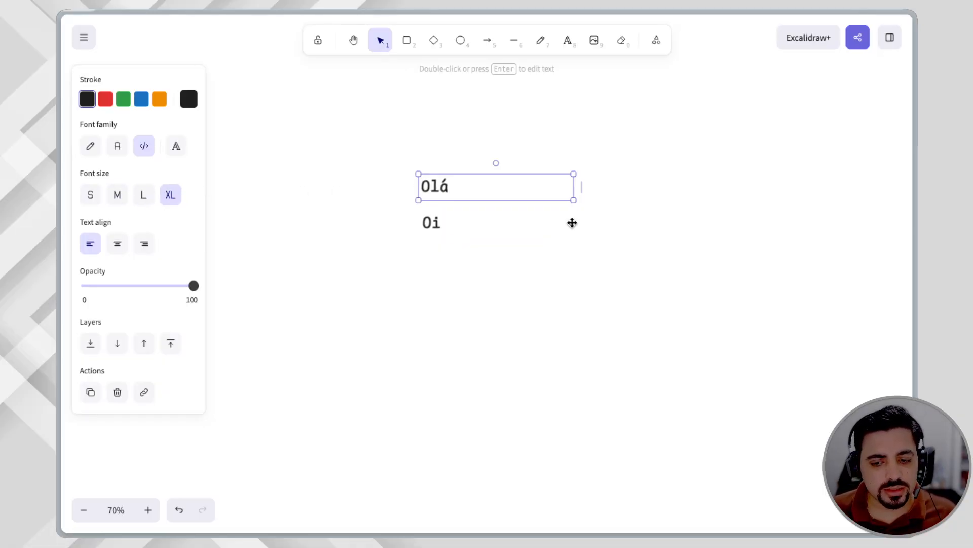
pyautogui.click(90, 195)
pyautogui.moveTo(436, 229); pyautogui.dragTo(435, 215)
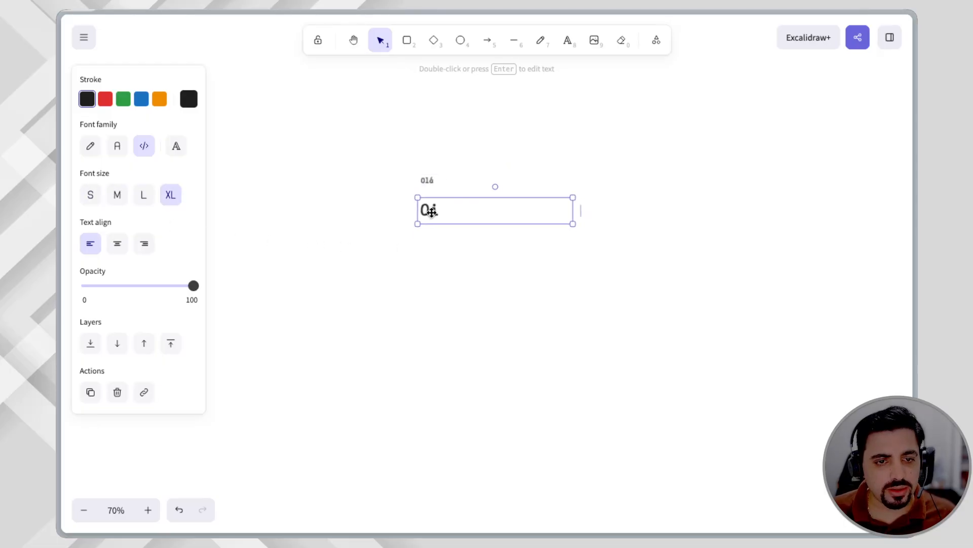
pyautogui.click(432, 239)
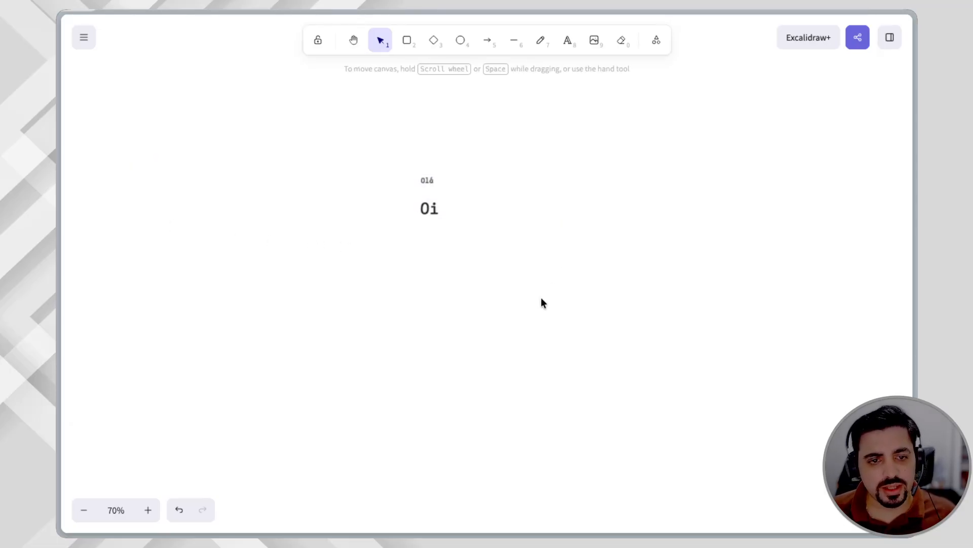
# Select the "Olá" and "Oi" texts together and move them beside the "Introdução ao Excalidraw" title, above the Orders API box.
pyautogui.click(432, 214)
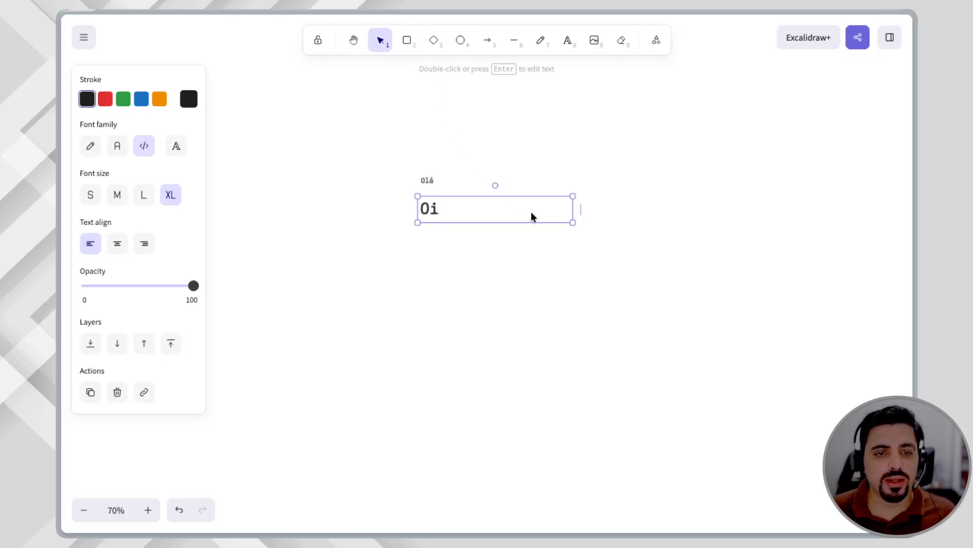
pyautogui.moveTo(373, 136); pyautogui.dragTo(608, 303)
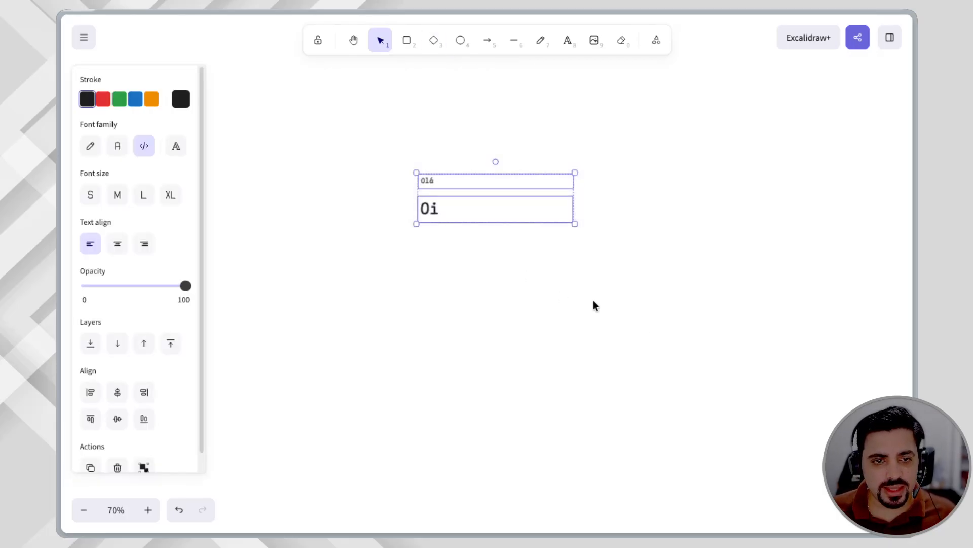
pyautogui.click(424, 151)
pyautogui.click(426, 175)
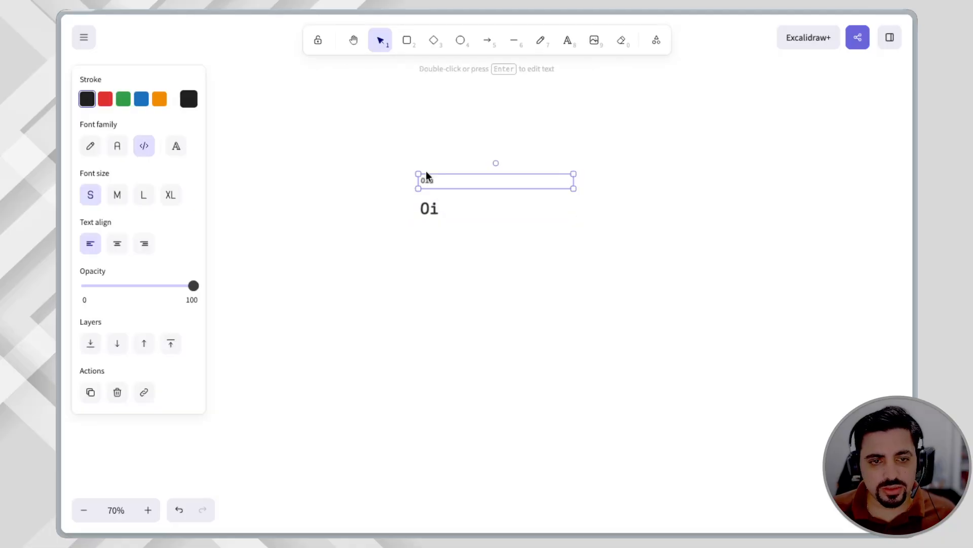
pyautogui.moveTo(394, 147); pyautogui.dragTo(638, 268)
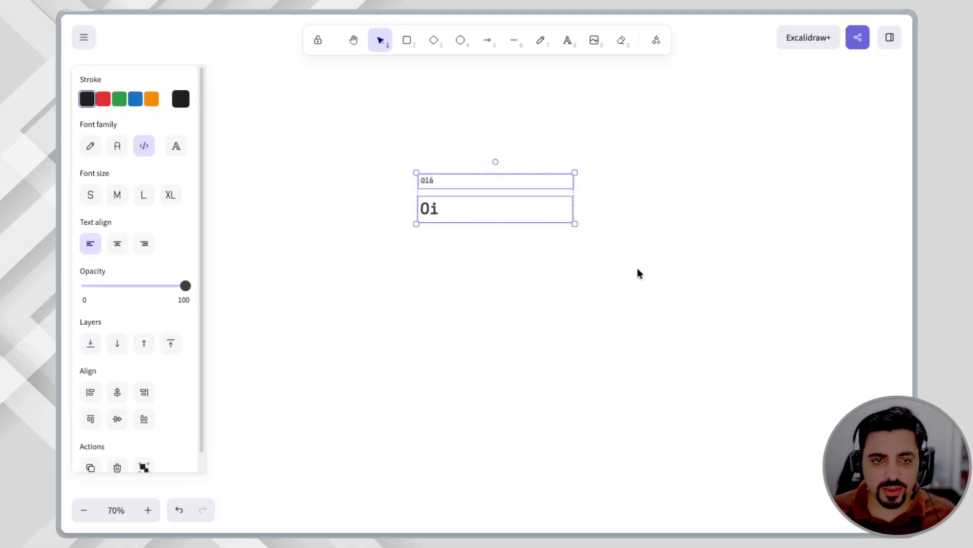
pyautogui.scroll(-2, 637, 268)
pyautogui.moveTo(542, 222); pyautogui.dragTo(809, 278)
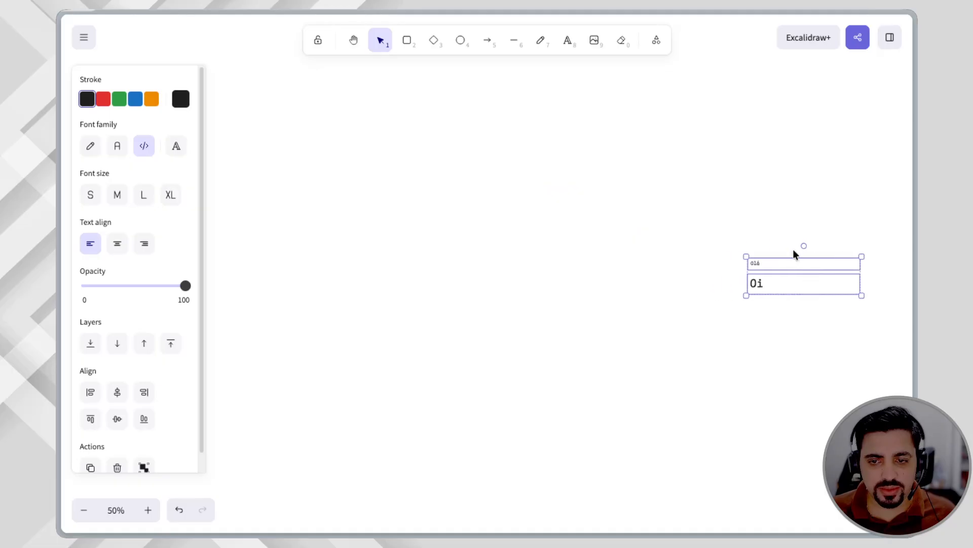
pyautogui.moveTo(792, 222); pyautogui.dragTo(495, 184)
pyautogui.moveTo(500, 254); pyautogui.dragTo(555, 418)
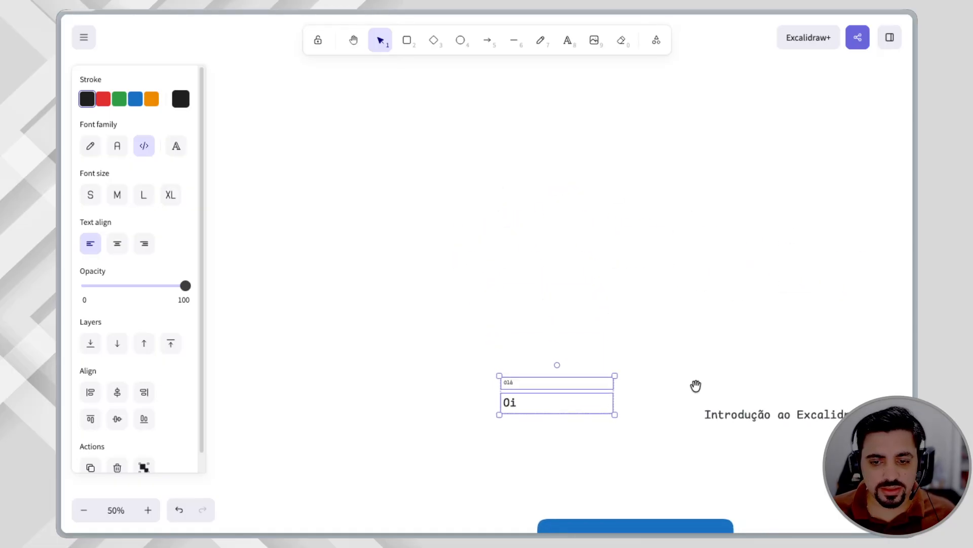
pyautogui.moveTo(695, 387); pyautogui.dragTo(537, 180)
pyautogui.moveTo(422, 200)
pyautogui.mouseDown()
pyautogui.moveTo(441, 231)
pyautogui.moveTo(429, 208)
pyautogui.mouseUp()
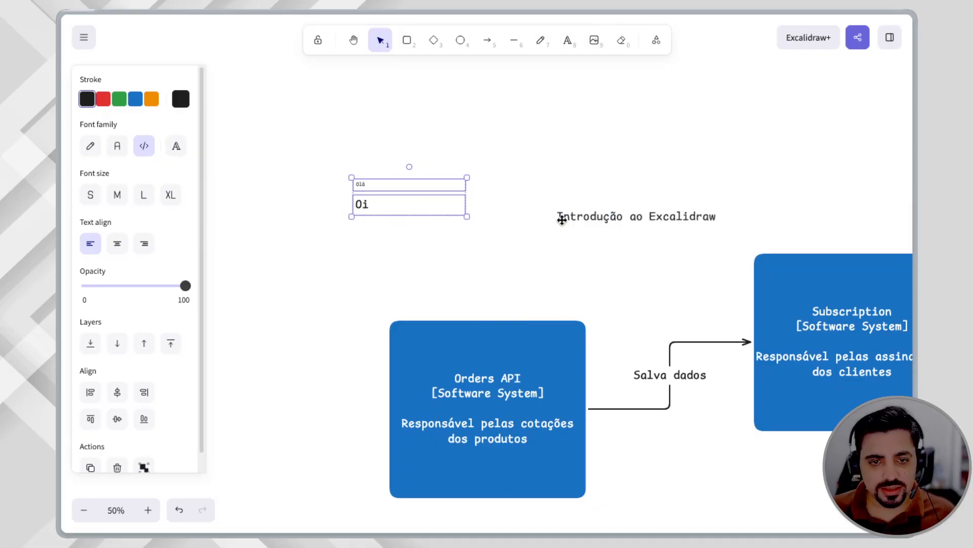
pyautogui.click(478, 413)
pyautogui.doubleClick(483, 399)
pyautogui.tripleClick(484, 400)
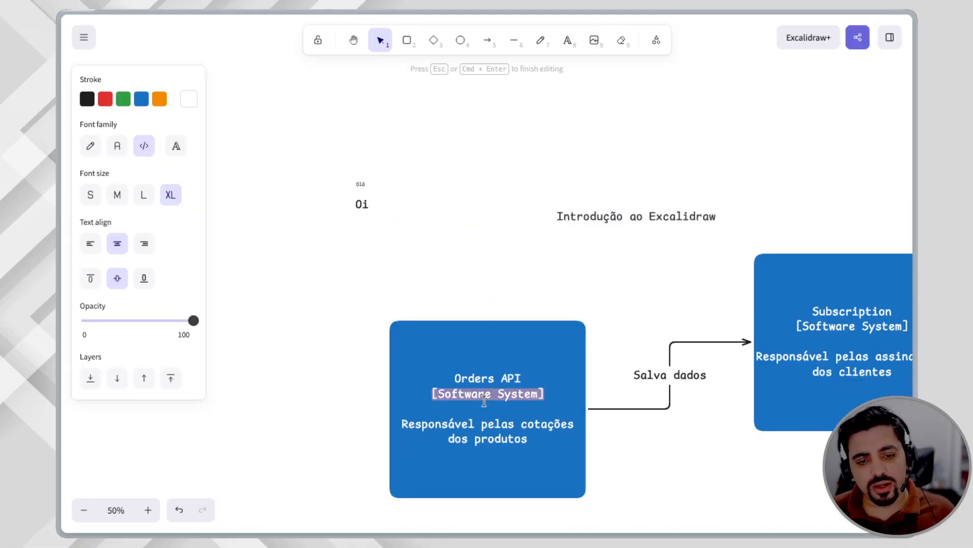
pyautogui.press('super+a')
pyautogui.click(578, 181)
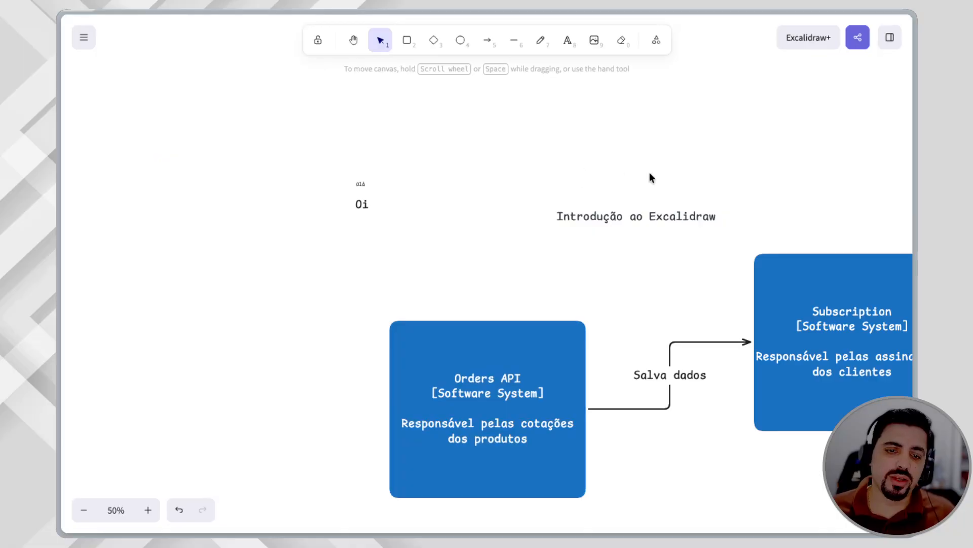
pyautogui.click(421, 337)
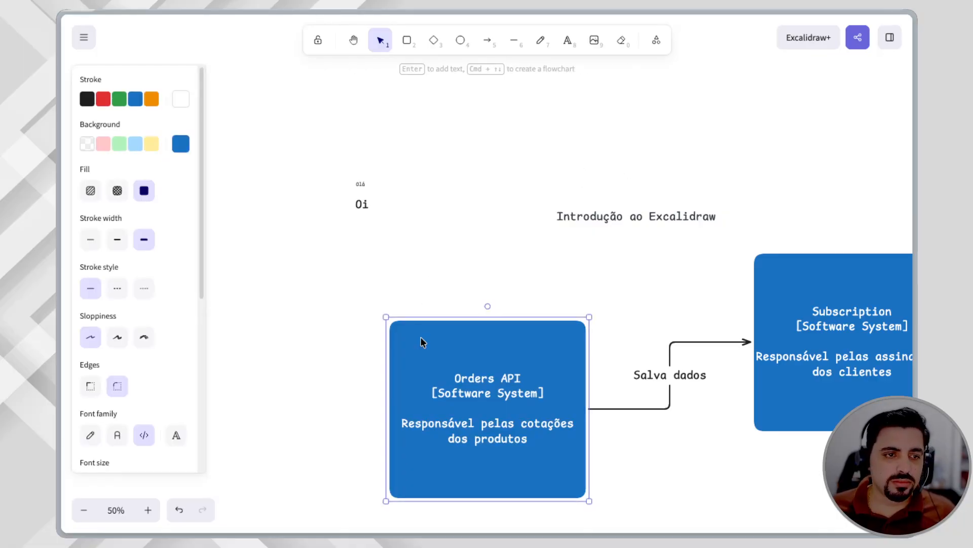
# Try to enlarge the "Oi" text by resizing its frame and undo the change.
pyautogui.moveTo(338, 133); pyautogui.dragTo(406, 217)
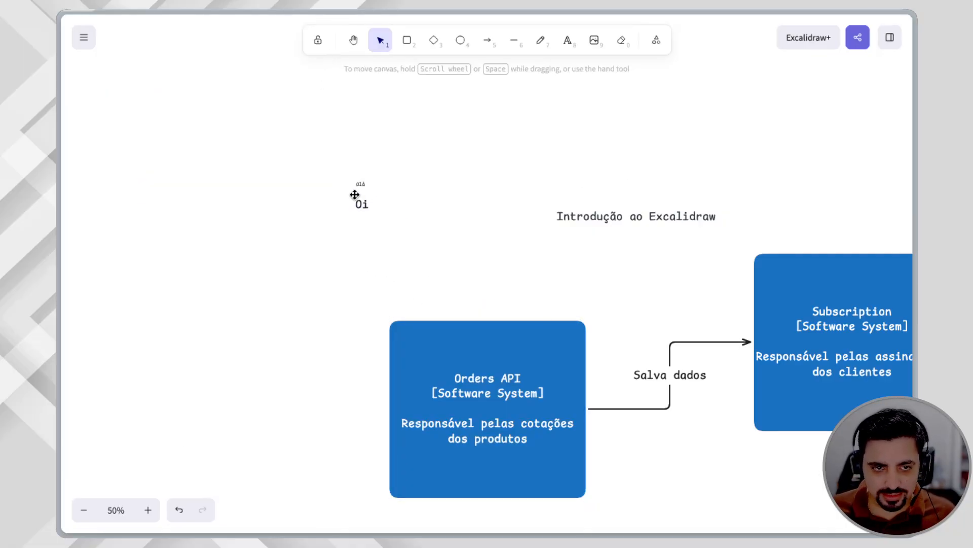
pyautogui.scroll(-2, 359, 187)
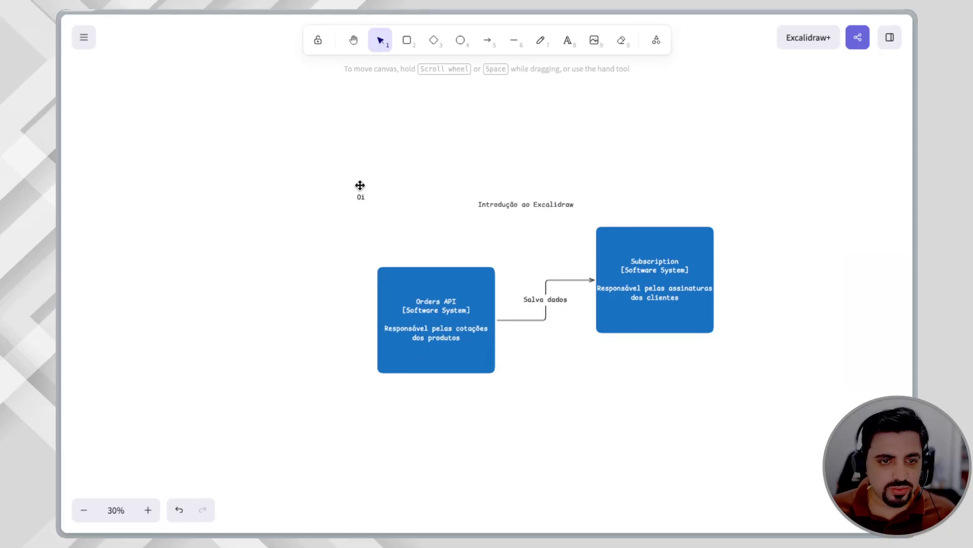
pyautogui.moveTo(360, 185); pyautogui.dragTo(417, 202)
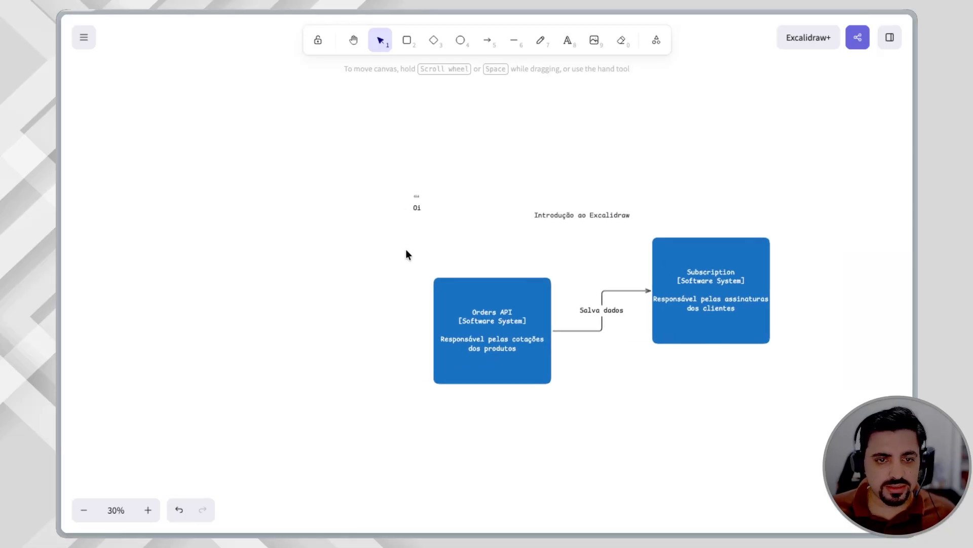
pyautogui.click(414, 207)
pyautogui.moveTo(479, 213); pyautogui.dragTo(621, 429)
pyautogui.hotkey('ctrl', 'z')
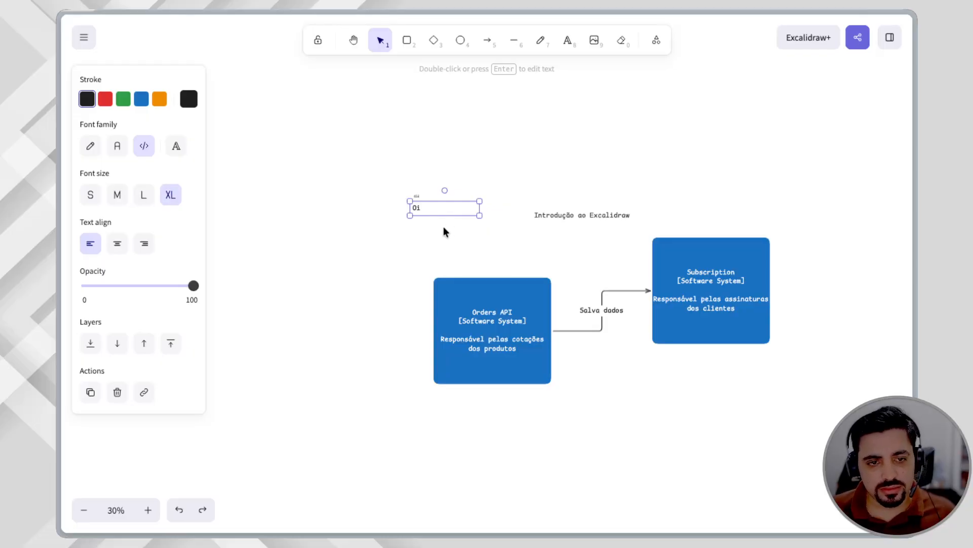
# Set the "Salva dados" arrow label to font size S.
pyautogui.moveTo(387, 171); pyautogui.dragTo(532, 258)
pyautogui.scroll(5, 462, 223)
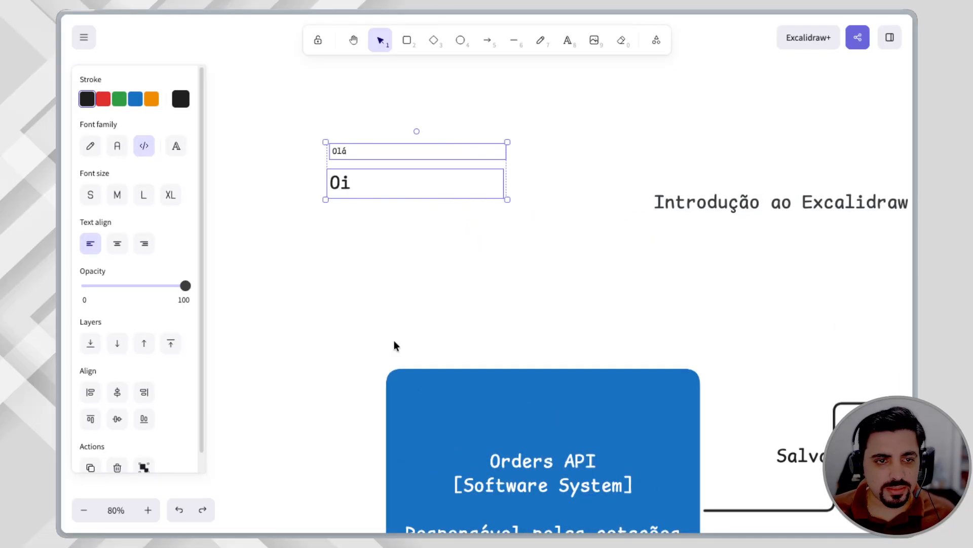
pyautogui.scroll(-3, 490, 325)
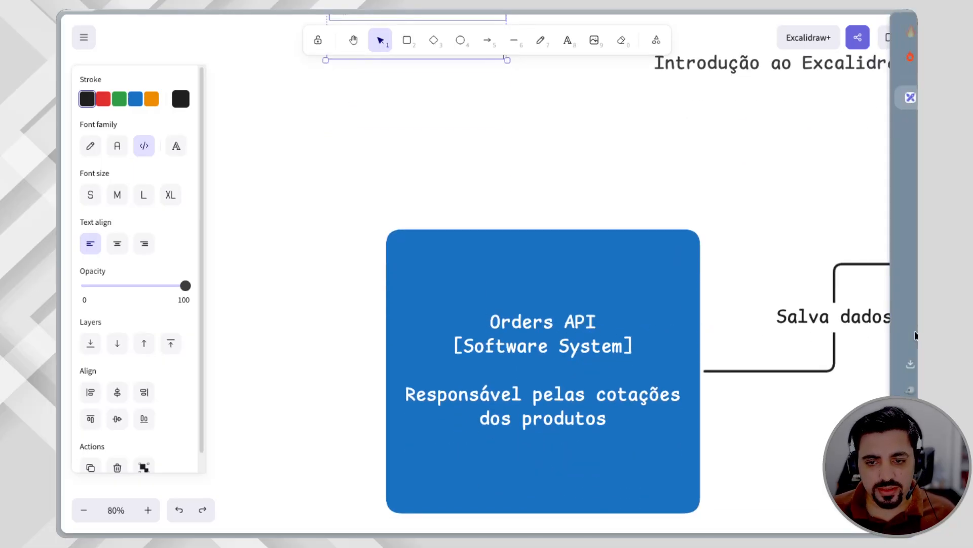
pyautogui.click(824, 319)
pyautogui.doubleClick(806, 318)
pyautogui.click(798, 304)
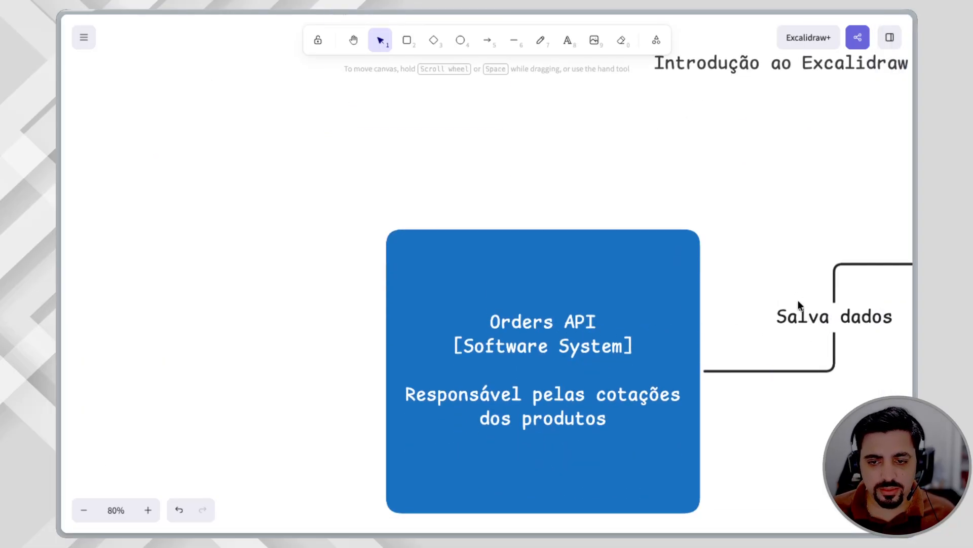
pyautogui.click(797, 320)
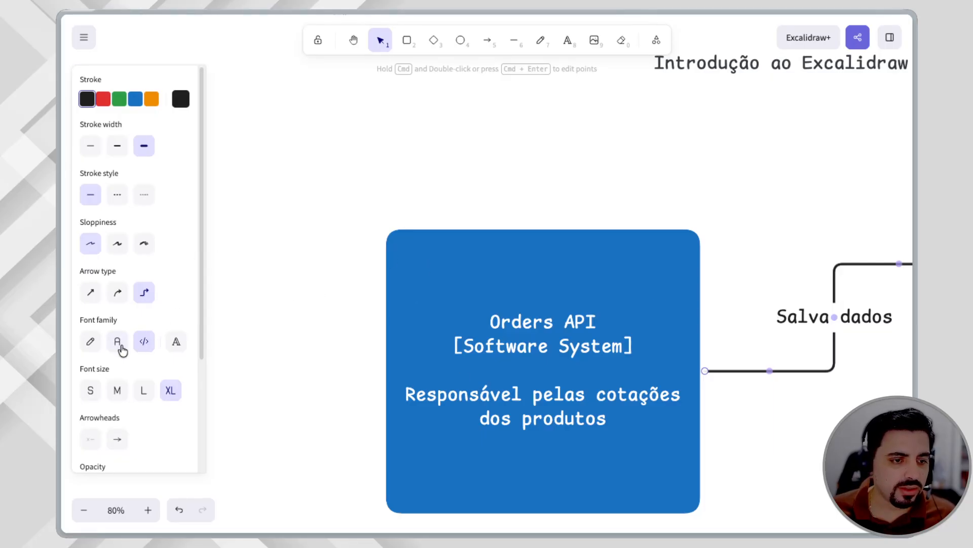
pyautogui.click(89, 391)
pyautogui.click(733, 128)
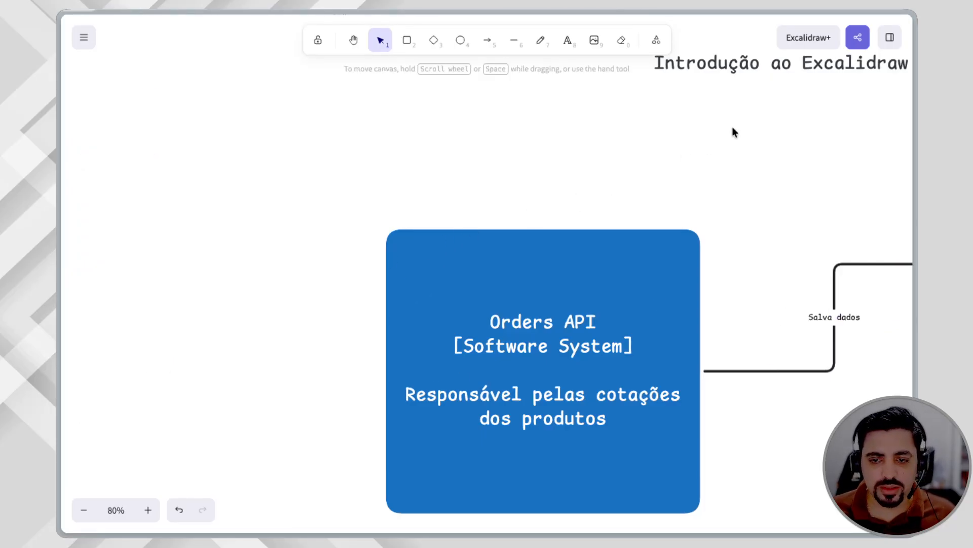
# Set the text inside the Orders API box to font size S.
pyautogui.hscroll(3, 629, 157)
pyautogui.scroll(-1, 628, 156)
pyautogui.moveTo(491, 259); pyautogui.dragTo(609, 258)
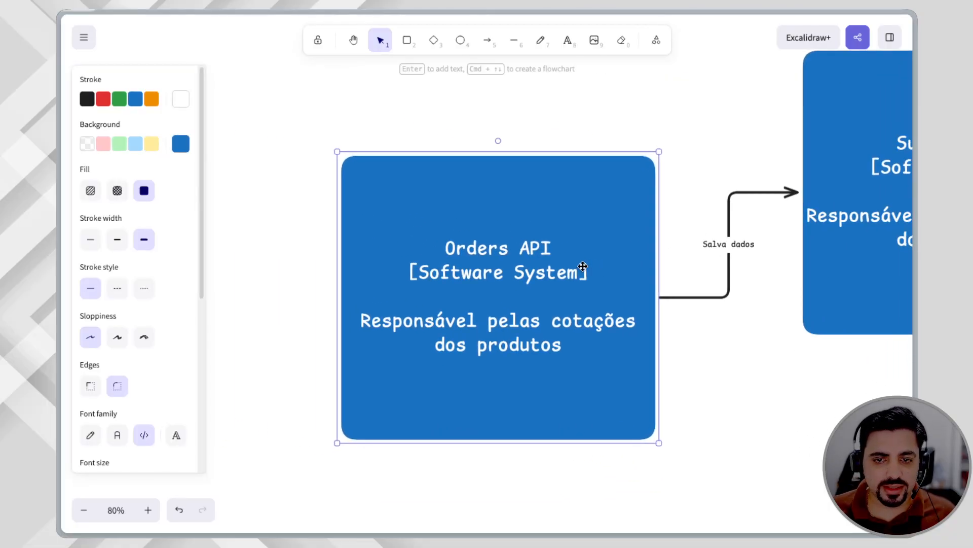
pyautogui.doubleClick(525, 271)
pyautogui.click(459, 211)
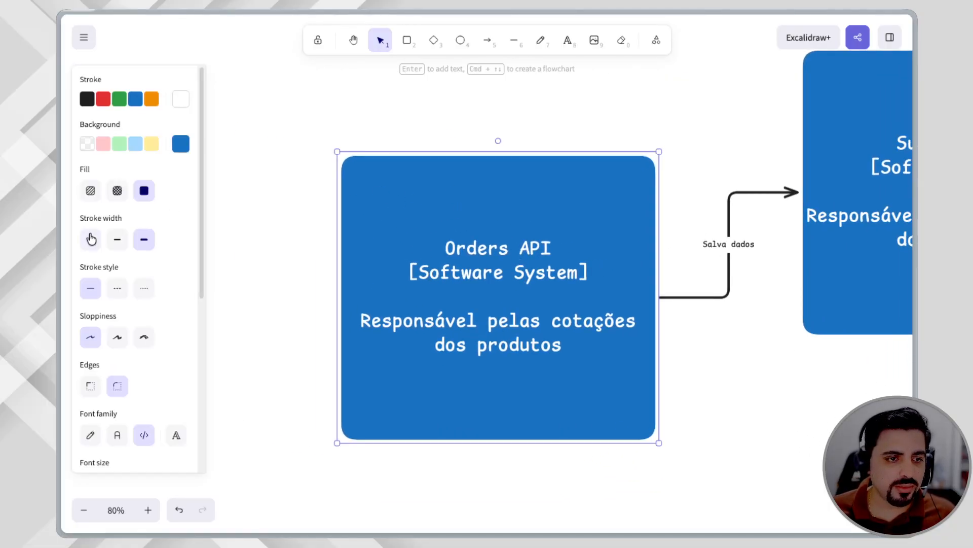
pyautogui.scroll(-2, 115, 436)
pyautogui.click(91, 409)
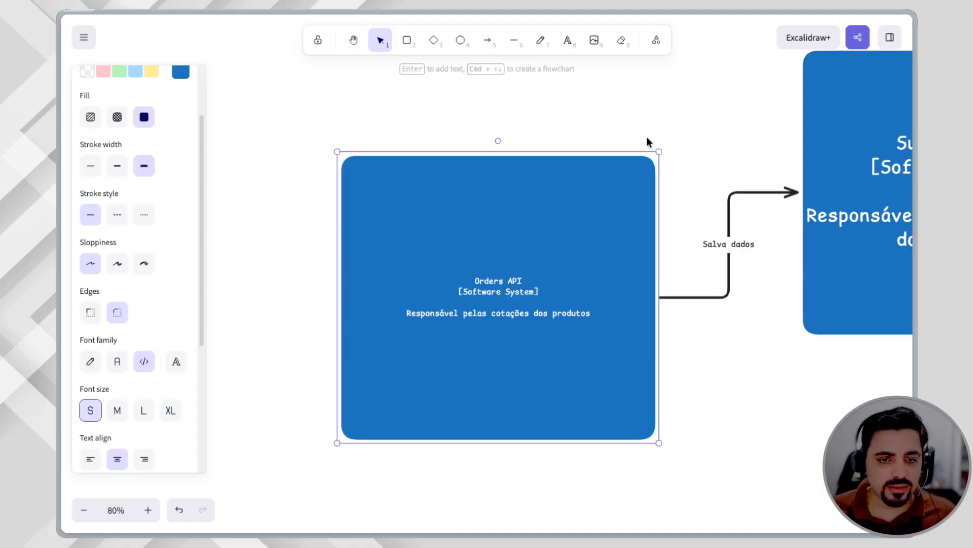
pyautogui.click(647, 136)
# Set the text inside the Subscription box to font size S.
pyautogui.moveTo(732, 76); pyautogui.dragTo(461, 203)
pyautogui.click(639, 237)
pyautogui.scroll(-3, 120, 393)
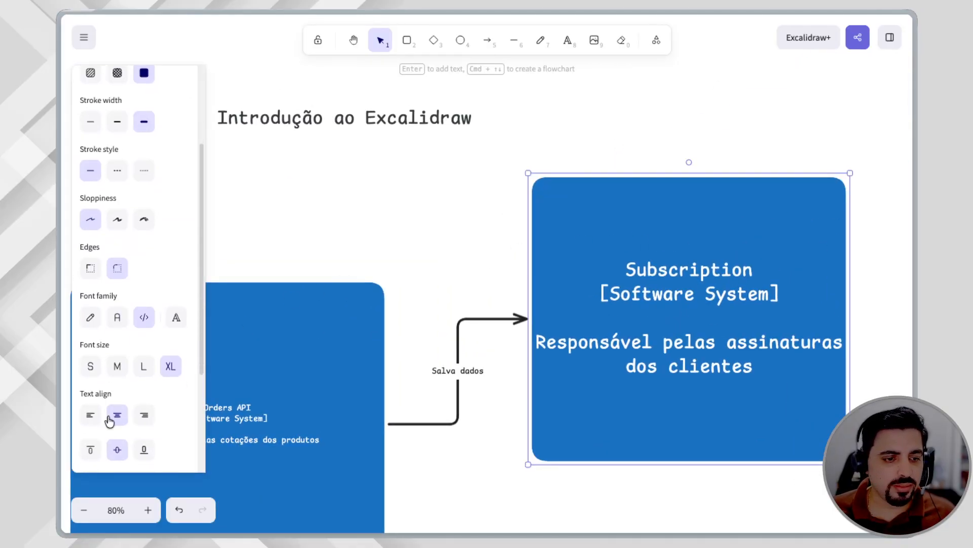
pyautogui.click(92, 366)
pyautogui.click(388, 219)
# Shrink the Orders API box to about half its width and height so it fits its smaller text.
pyautogui.moveTo(314, 225); pyautogui.dragTo(570, 133)
pyautogui.click(540, 309)
pyautogui.moveTo(644, 475); pyautogui.dragTo(469, 329)
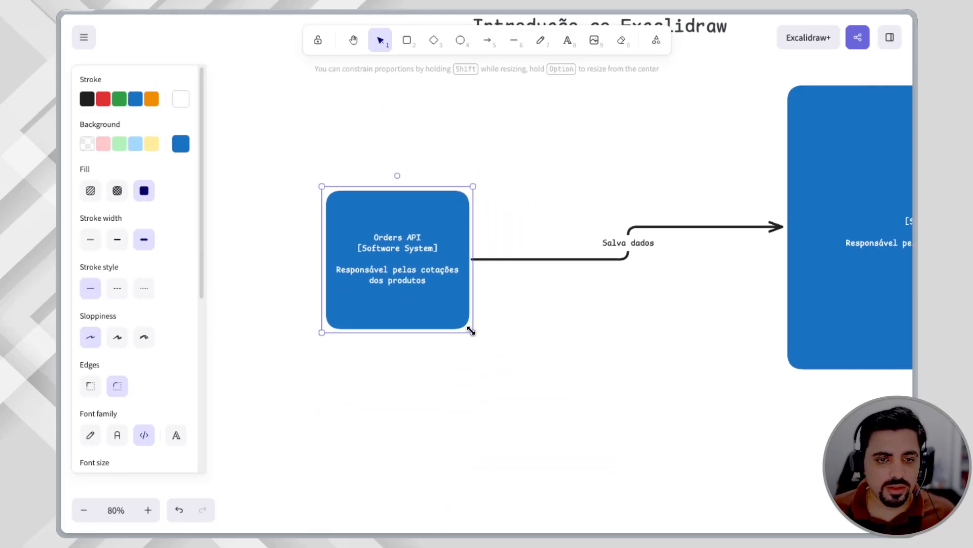
# Move the Subscription box closer to the Orders API box and shrink it to about half its width and height.
pyautogui.moveTo(851, 300); pyautogui.dragTo(637, 378)
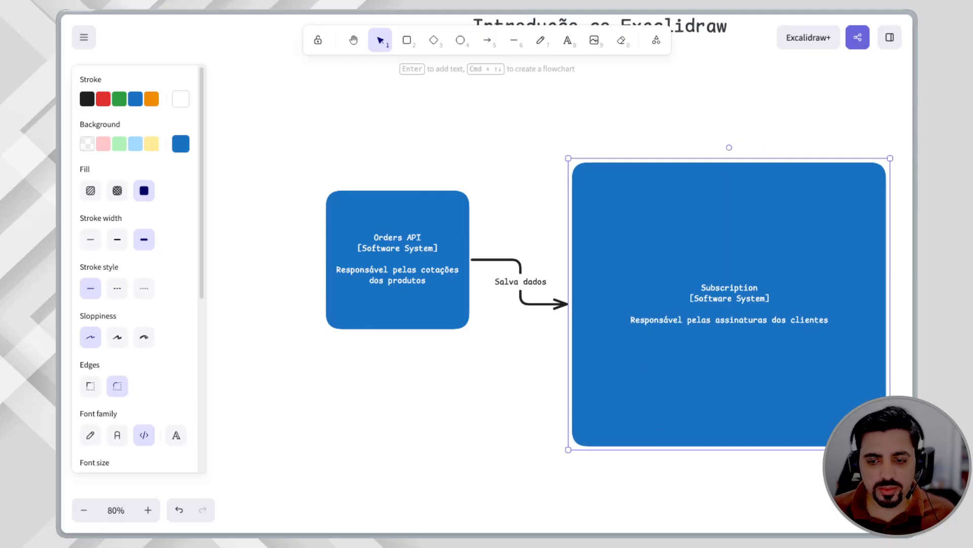
pyautogui.moveTo(890, 450); pyautogui.dragTo(730, 309)
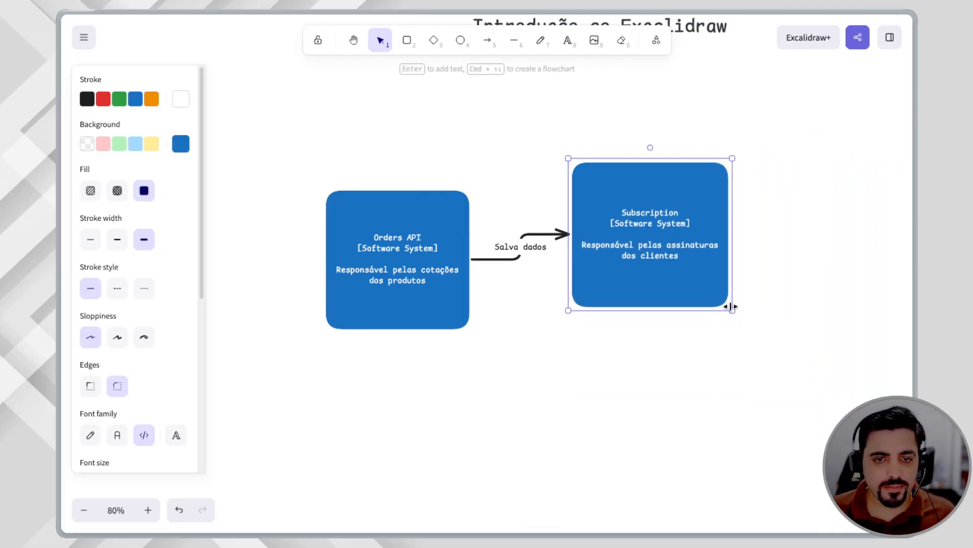
pyautogui.moveTo(688, 257); pyautogui.dragTo(698, 275)
pyautogui.keyDown('ctrl'); pyautogui.scroll(-3, 601, 183); pyautogui.keyUp('ctrl')
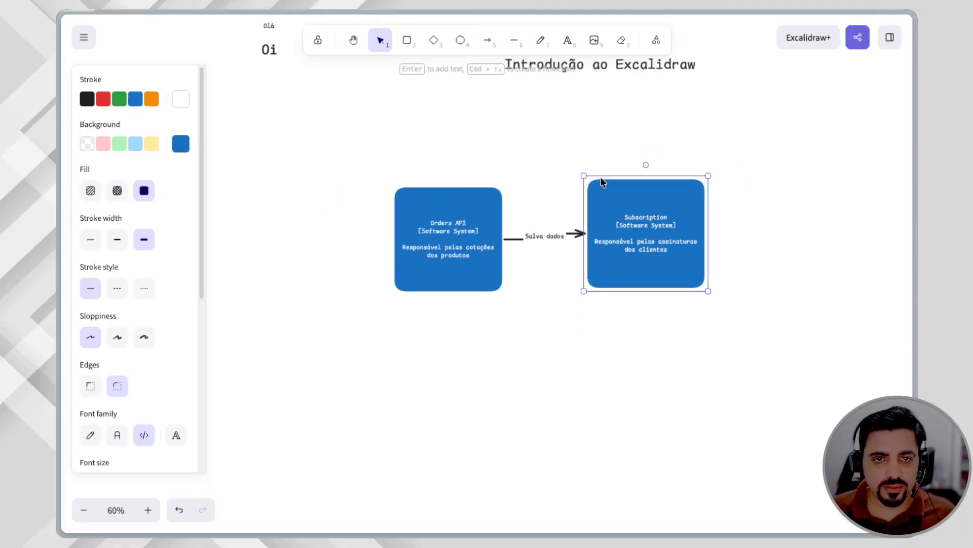
# Move the "Introdução ao Excalidraw" title down between and above the boxes, and shift the Subscription box slightly away from Orders API.
pyautogui.scroll(4, 601, 176)
pyautogui.moveTo(689, 175); pyautogui.dragTo(577, 249)
pyautogui.moveTo(746, 350); pyautogui.dragTo(764, 356)
pyautogui.moveTo(578, 453); pyautogui.dragTo(485, 434)
pyautogui.keyDown('ctrl'); pyautogui.scroll(3, 600, 371); pyautogui.keyUp('ctrl')
pyautogui.keyDown('ctrl'); pyautogui.scroll(1, 600, 370); pyautogui.keyUp('ctrl')
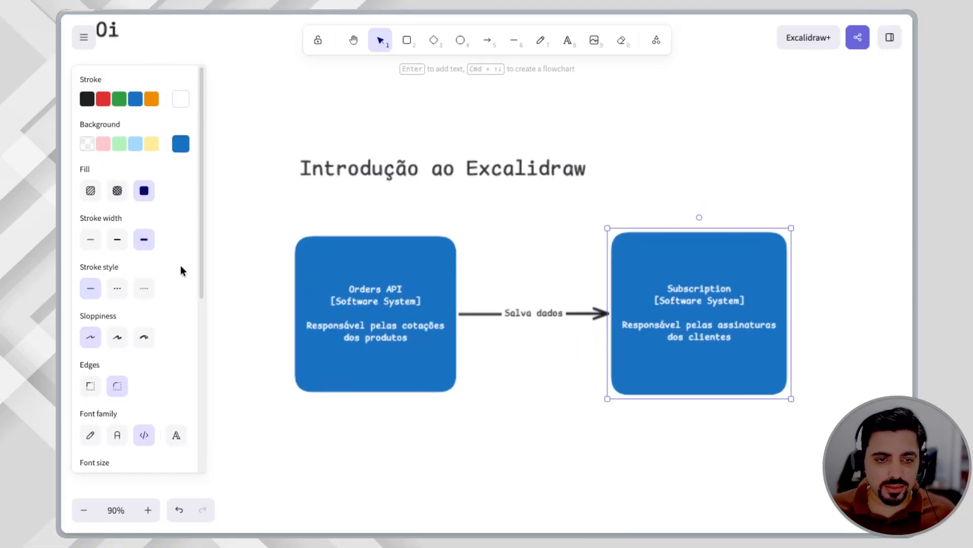
# Move the Orders API box farther from the Subscription box to lengthen the arrow between them.
pyautogui.moveTo(398, 271); pyautogui.dragTo(351, 264)
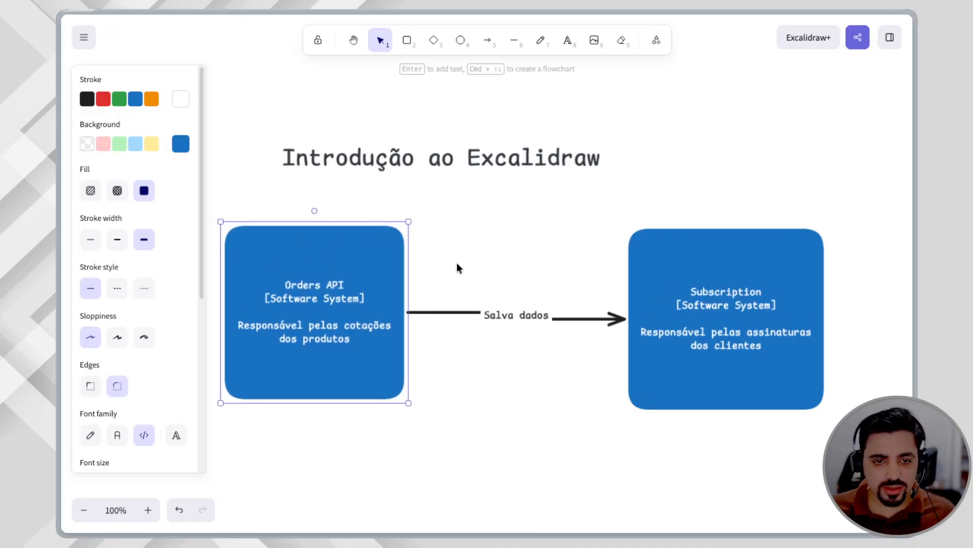
pyautogui.keyDown('ctrl'); pyautogui.scroll(2, 458, 263); pyautogui.keyUp('ctrl')
pyautogui.hscroll(-3, 507, 256)
pyautogui.keyDown('ctrl'); pyautogui.scroll(1, 548, 253); pyautogui.keyUp('ctrl')
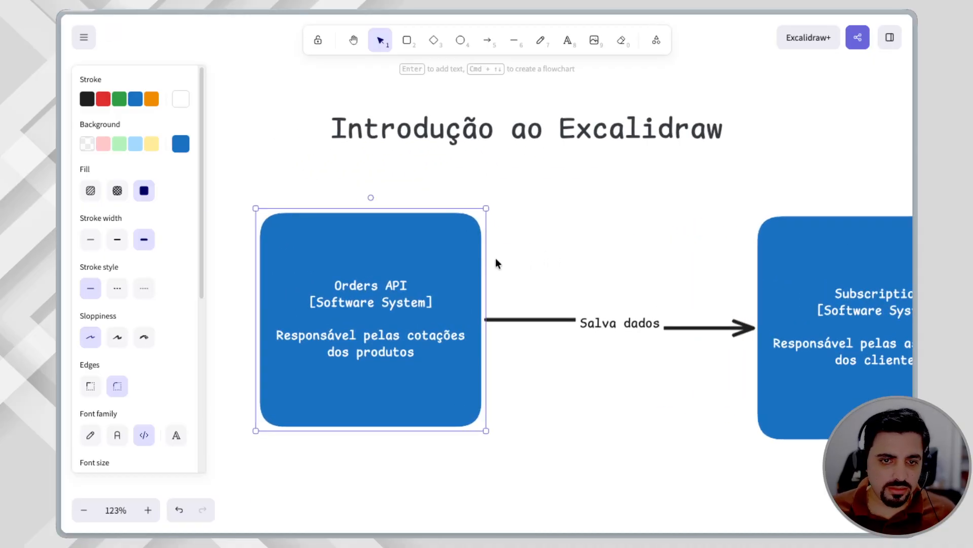
pyautogui.keyDown('ctrl'); pyautogui.scroll(-2, 518, 259); pyautogui.keyUp('ctrl')
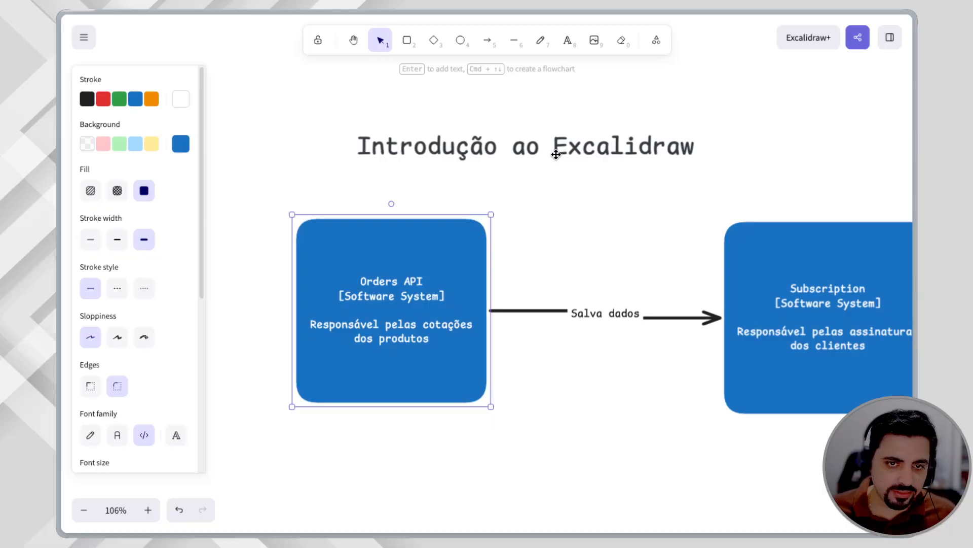
# Move the "Introdução ao Excalidraw" title higher above the two boxes.
pyautogui.moveTo(570, 149); pyautogui.dragTo(570, 98)
pyautogui.moveTo(563, 235); pyautogui.dragTo(475, 239)
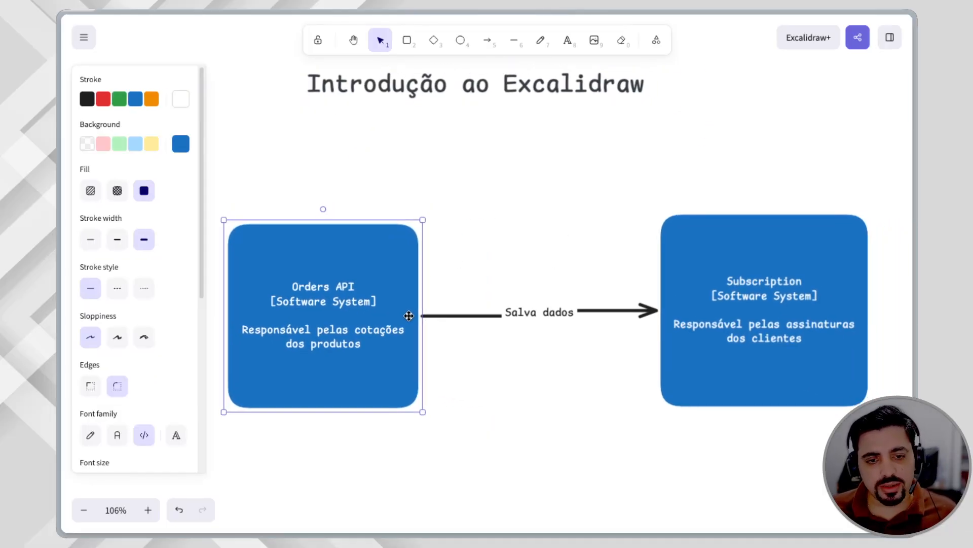